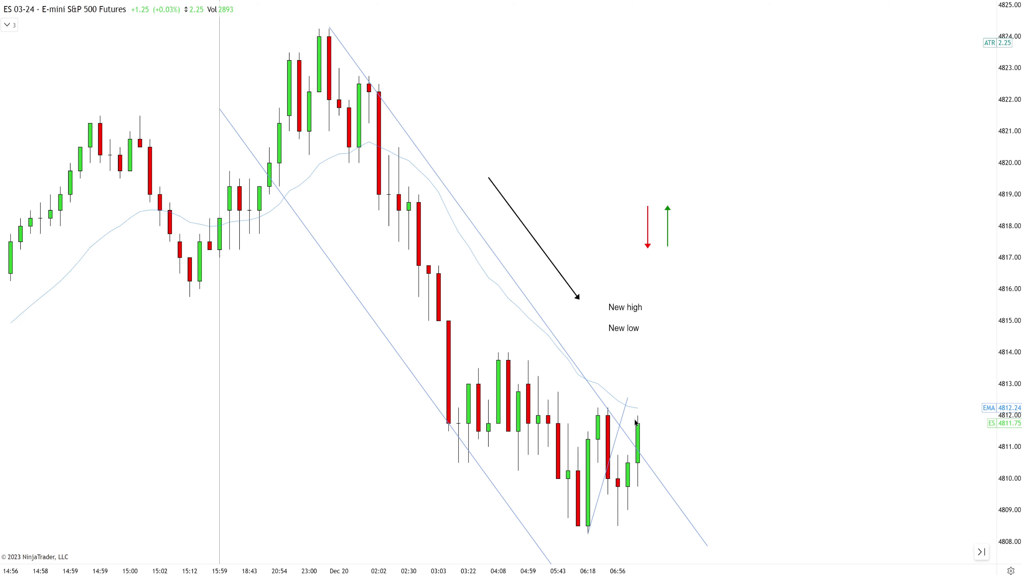
- Draw a black horizontal arrow under the last bars' lows and widen the bar spacing
left_click_drag(548, 547, 649, 548)
scroll(590, 531, "up", 1, "ctrl")
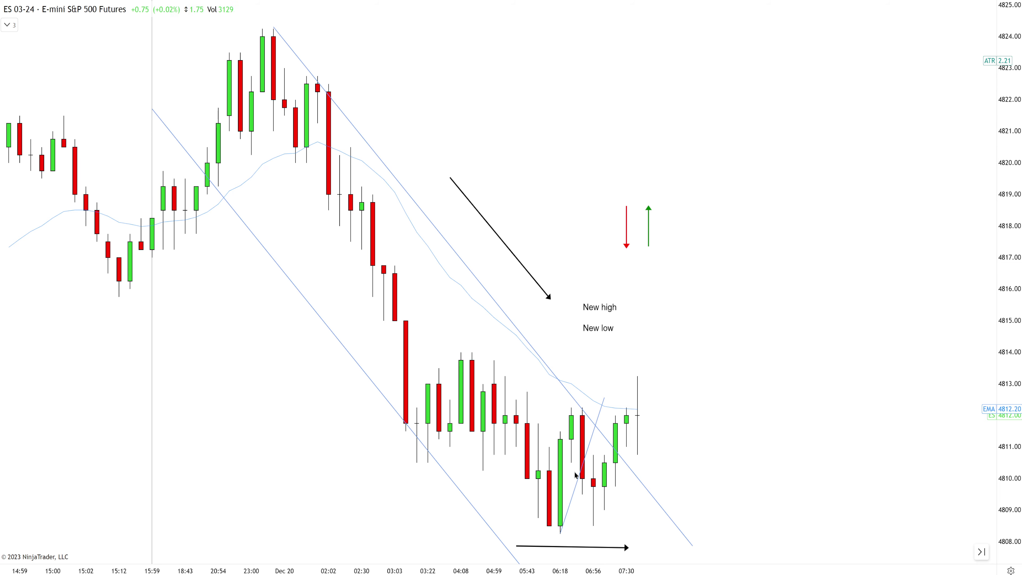
- Reposition the New high label beside the latest high candle
left_click_drag(600, 307, 622, 361)
left_click(698, 433)
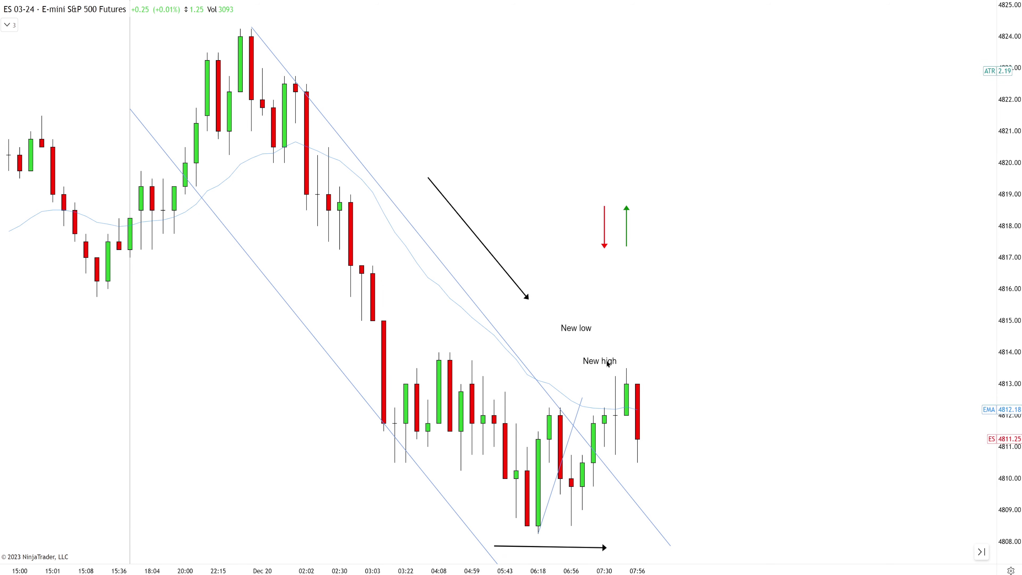
left_click_drag(608, 363, 630, 358)
left_click(687, 434)
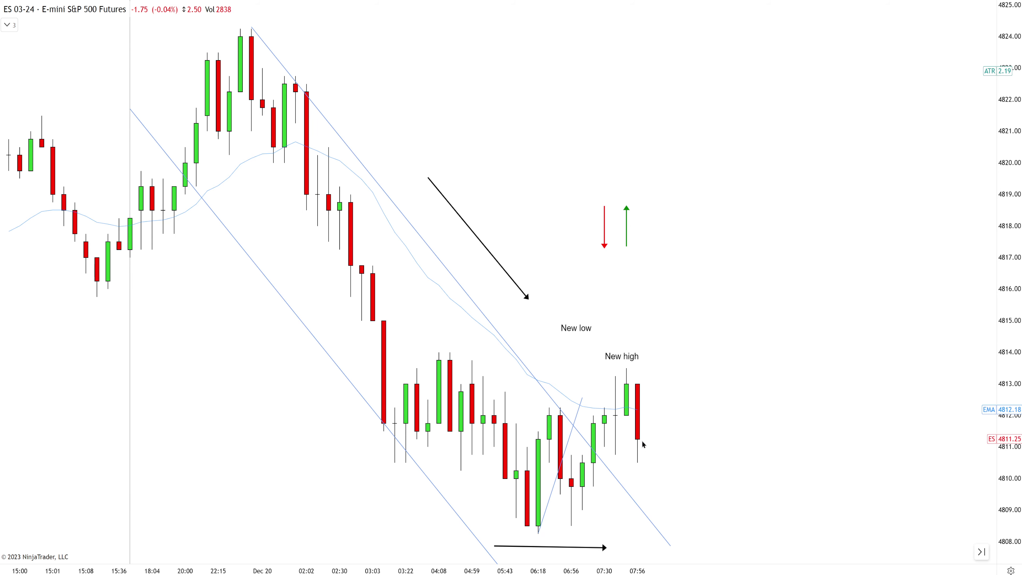
left_click_drag(627, 365, 748, 468)
left_click_drag(631, 362, 631, 358)
- Draw two rising arrows from the 06:18 and 06:56 lows up to the following highs
left_click(538, 531)
left_click(560, 410)
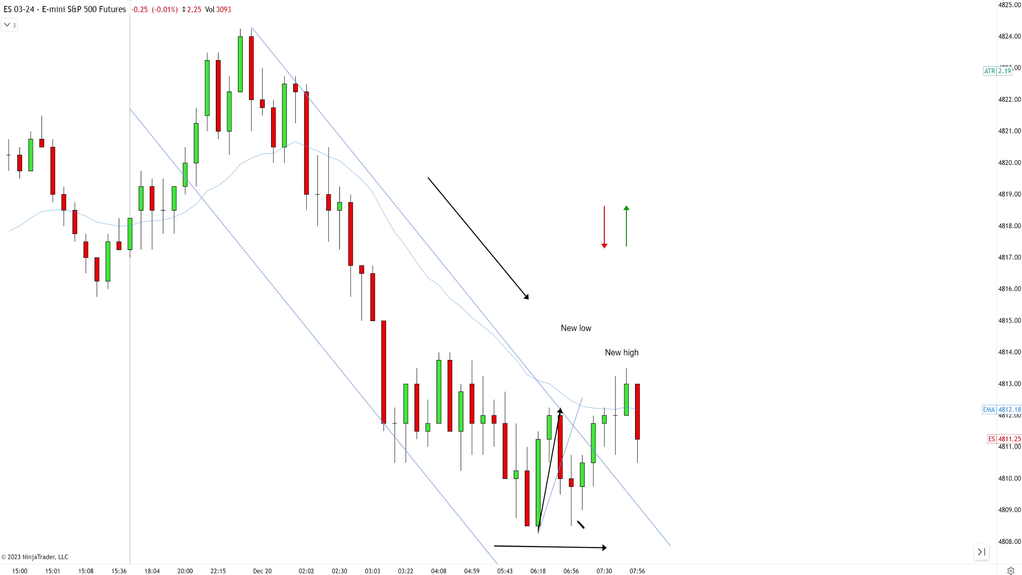
left_click(571, 520)
left_click(605, 382)
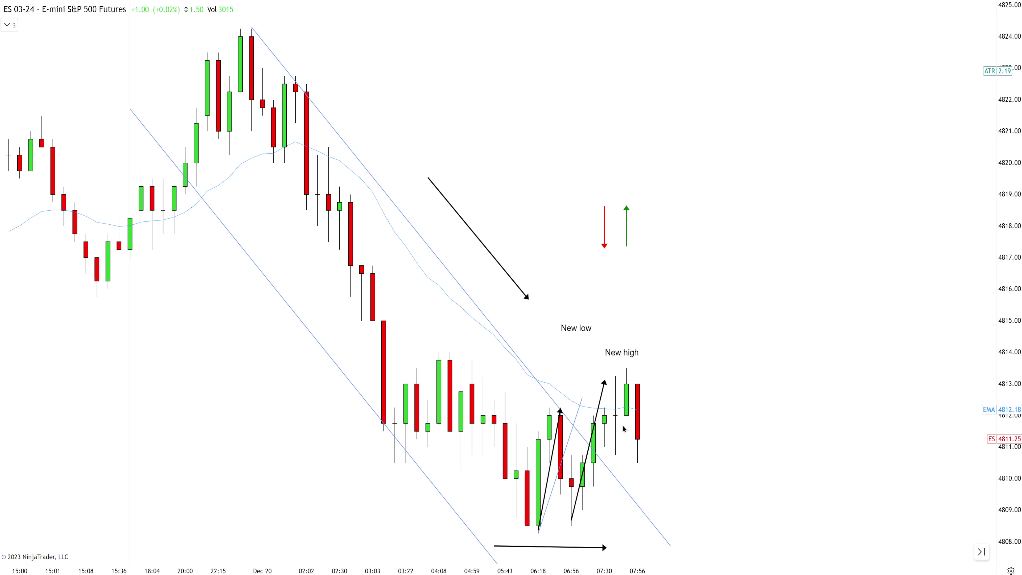
left_click_drag(747, 442, 703, 436)
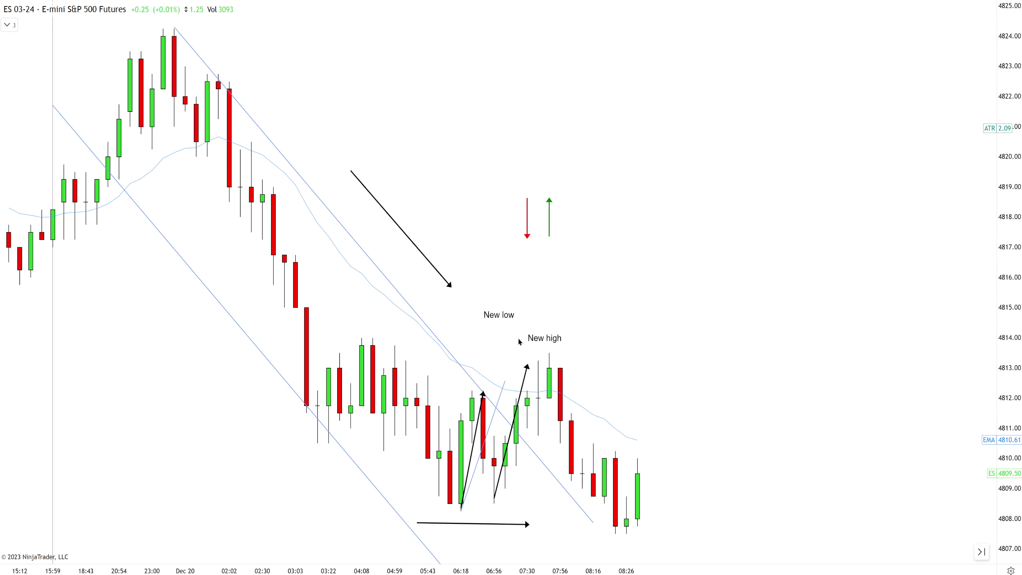
- Put the New low label under the low and draw a rising channel from the 08:26 low
left_click_drag(499, 315, 587, 532)
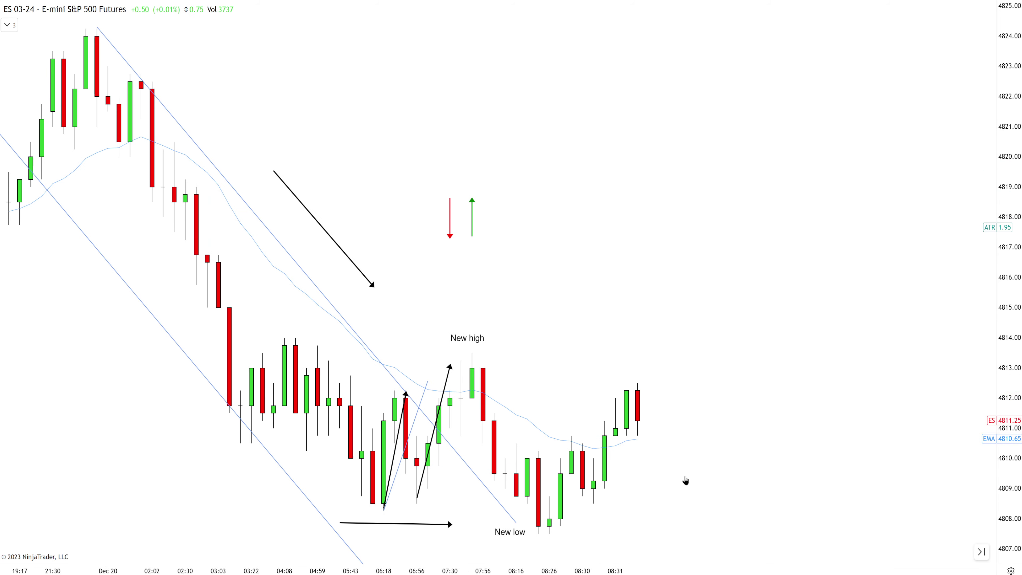
scroll(680, 450, "down", 2)
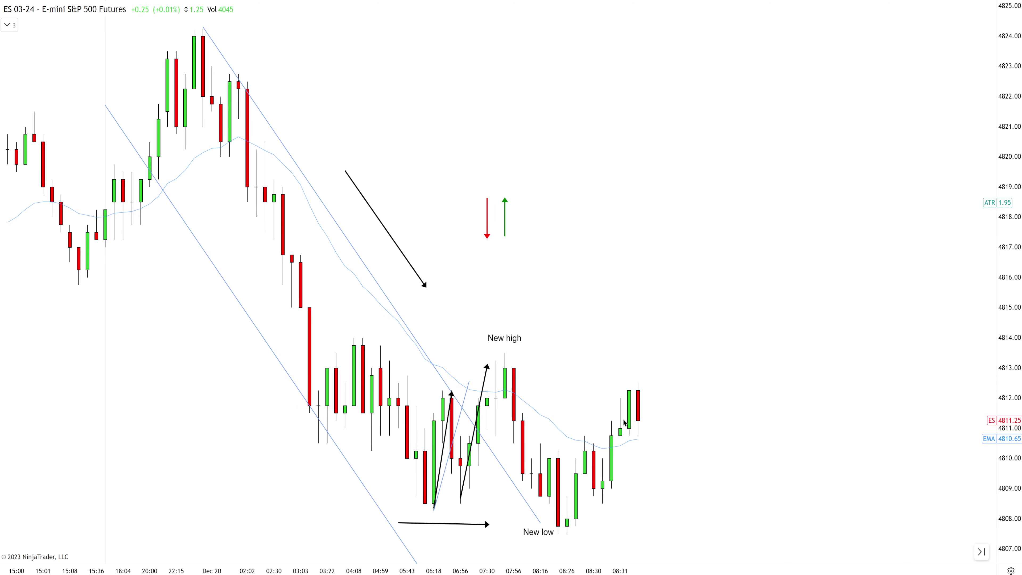
mouse_move(567, 533)
left_mouse_down()
mouse_move(636, 493)
mouse_move(736, 362)
left_mouse_up()
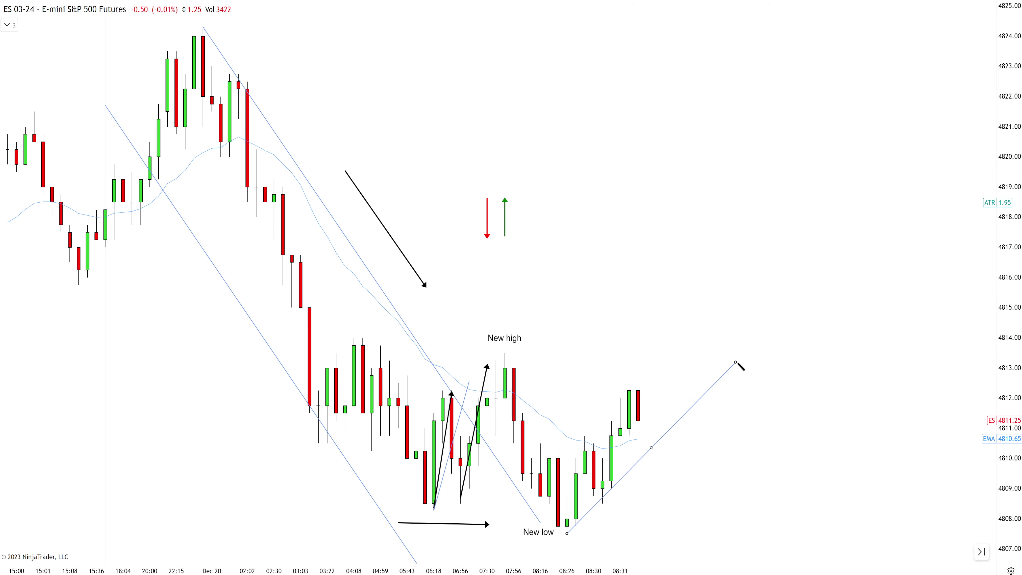
left_click(698, 394)
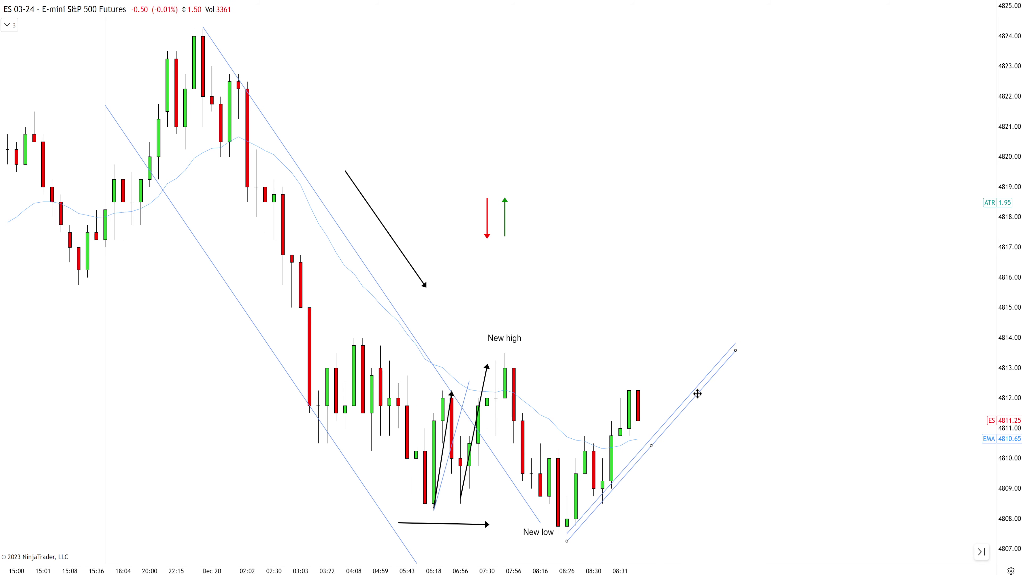
left_click_drag(697, 394, 657, 362)
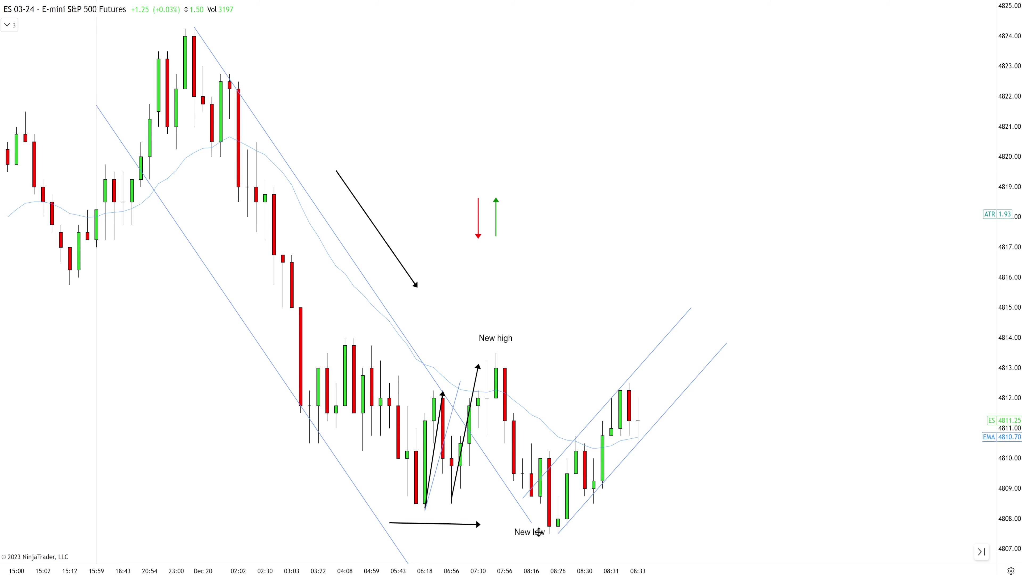
- Nudge the New low label left and add an F2ES text label below the channel-touching bars
left_click_drag(534, 529, 525, 530)
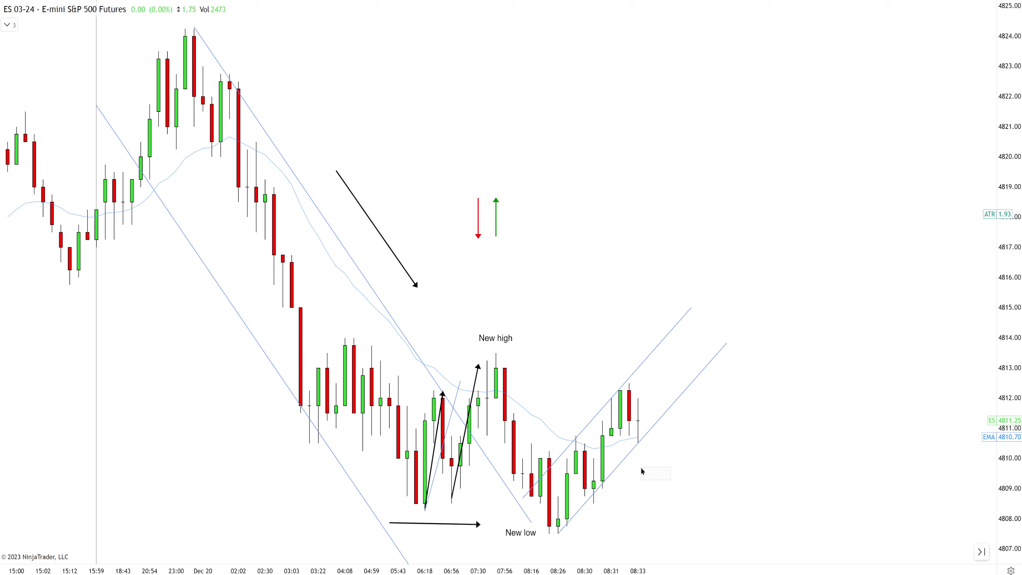
type("2ES")
key("Return")
left_click(642, 471)
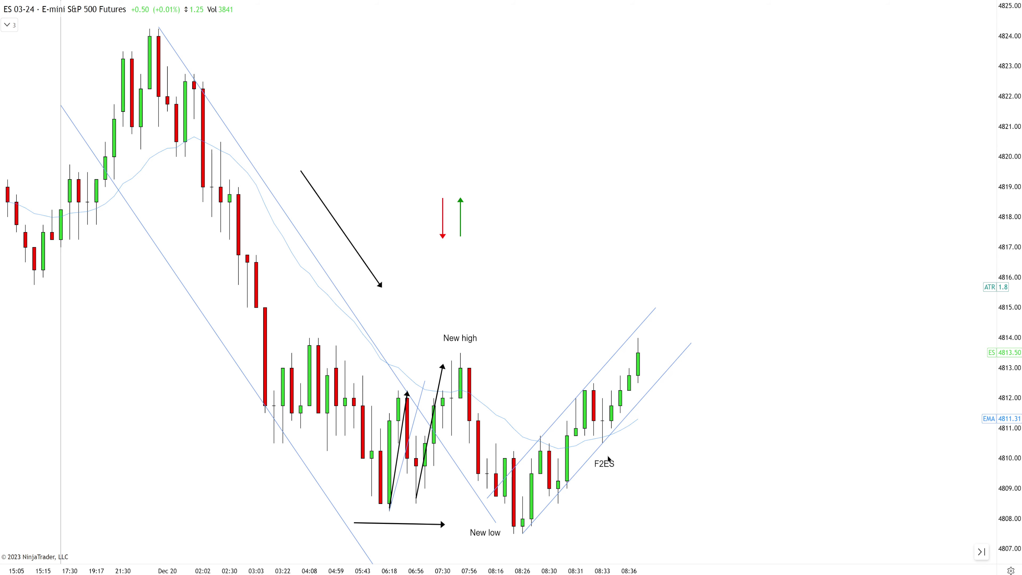
- Place the F2ES label under its bar and add an up-arrow pointing at it
left_click_drag(608, 459, 597, 490)
left_click(602, 482)
left_click(602, 451)
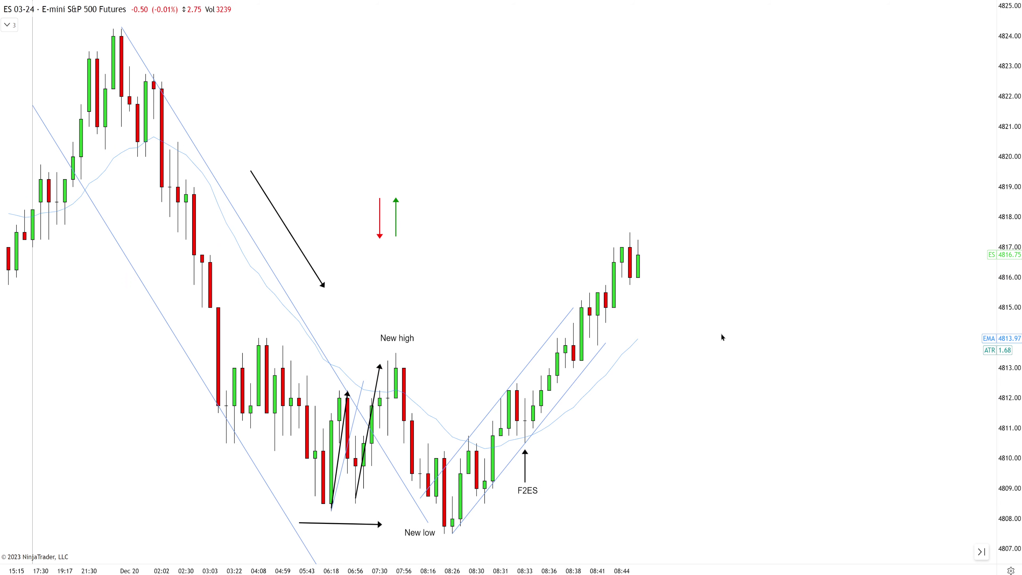
- Extend the lower channel line along the rally and replace the upper line with a parallel copy
left_click_drag(604, 344, 687, 223)
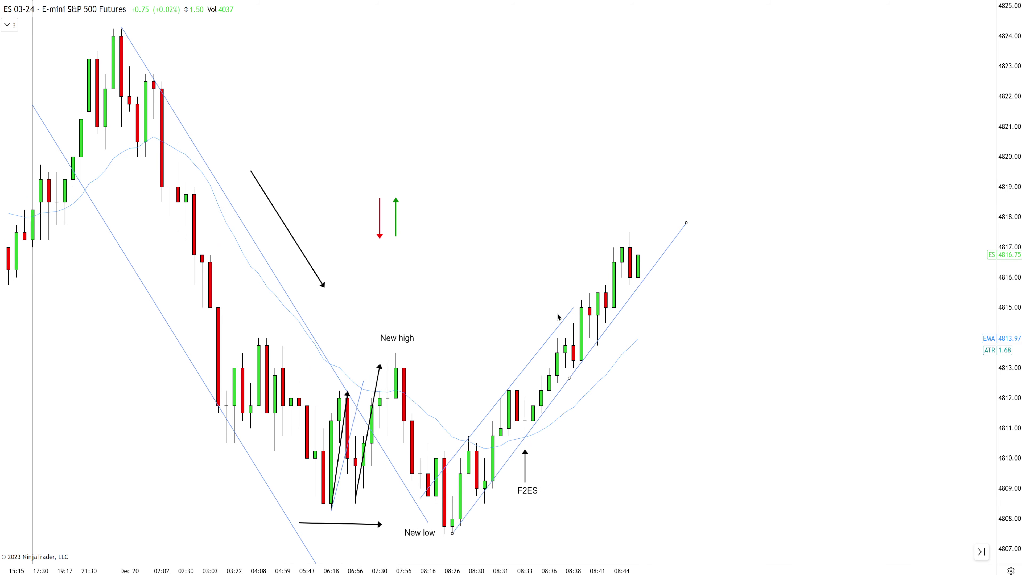
left_click(563, 321)
key("Delete")
left_click_drag(560, 393, 529, 365)
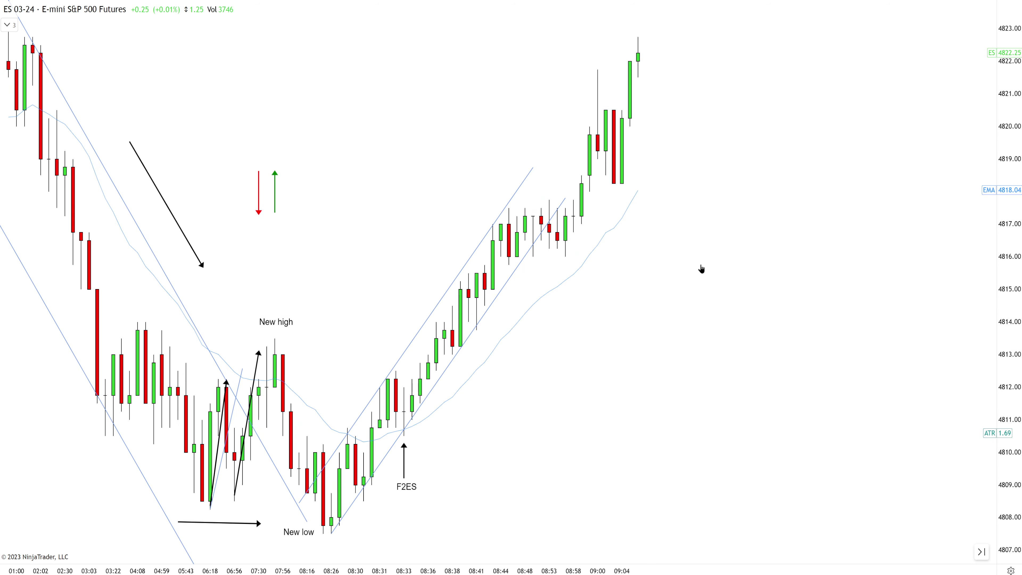
- Copy the New high label to the 08:48–08:53 bars
left_click(261, 325)
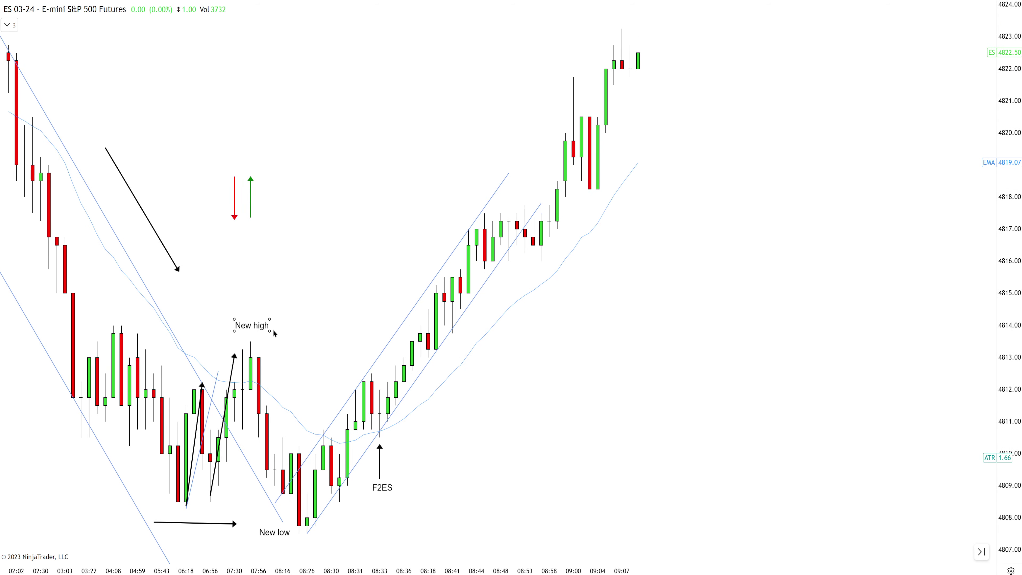
left_click_drag(274, 333, 556, 159)
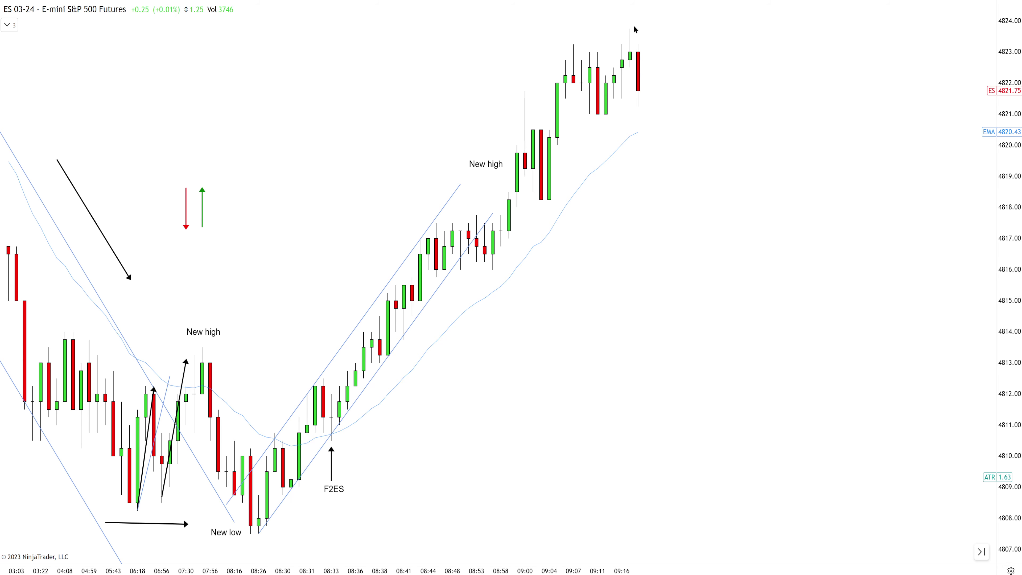
scroll(634, 29, "down", 1)
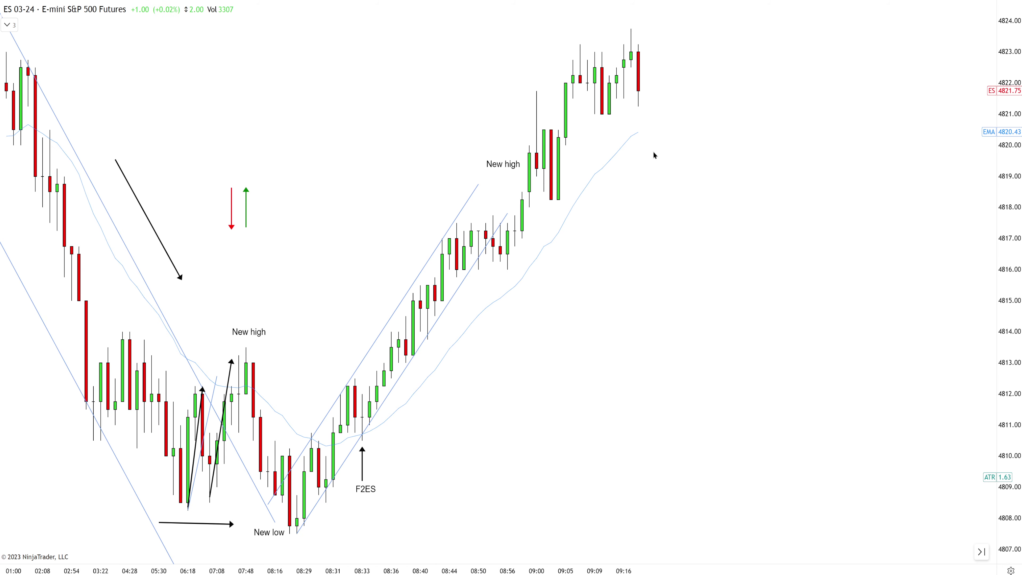
scroll(655, 168, "down", 1)
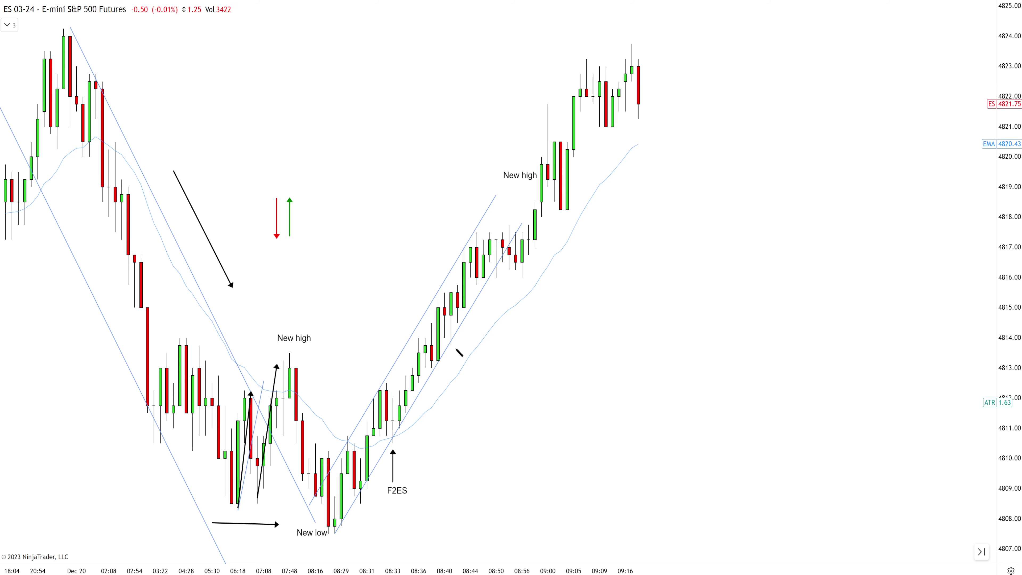
- Draw a wider channel along the later rally's lows and lower the second New high label slightly
mouse_move(450, 344)
left_mouse_down()
mouse_move(525, 299)
mouse_move(754, 10)
mouse_move(743, 8)
left_mouse_up()
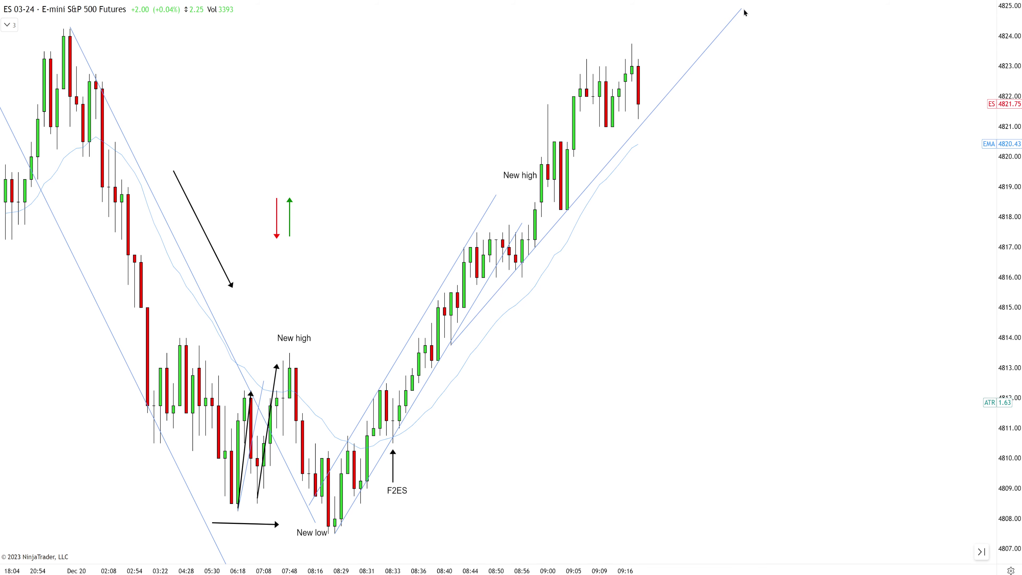
left_click_drag(680, 81, 612, 48)
left_click_drag(529, 180, 529, 189)
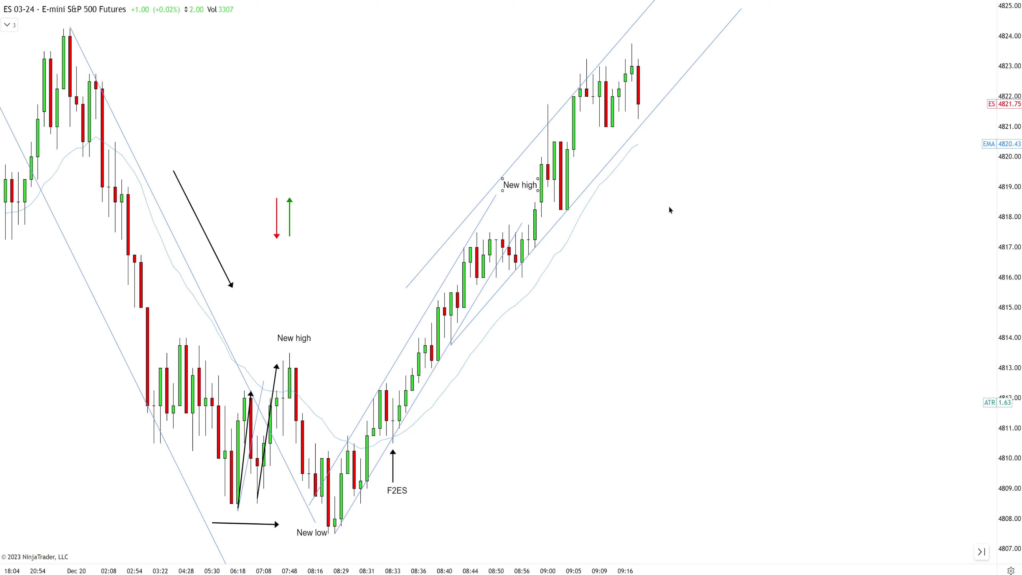
left_click_drag(743, 163, 707, 164)
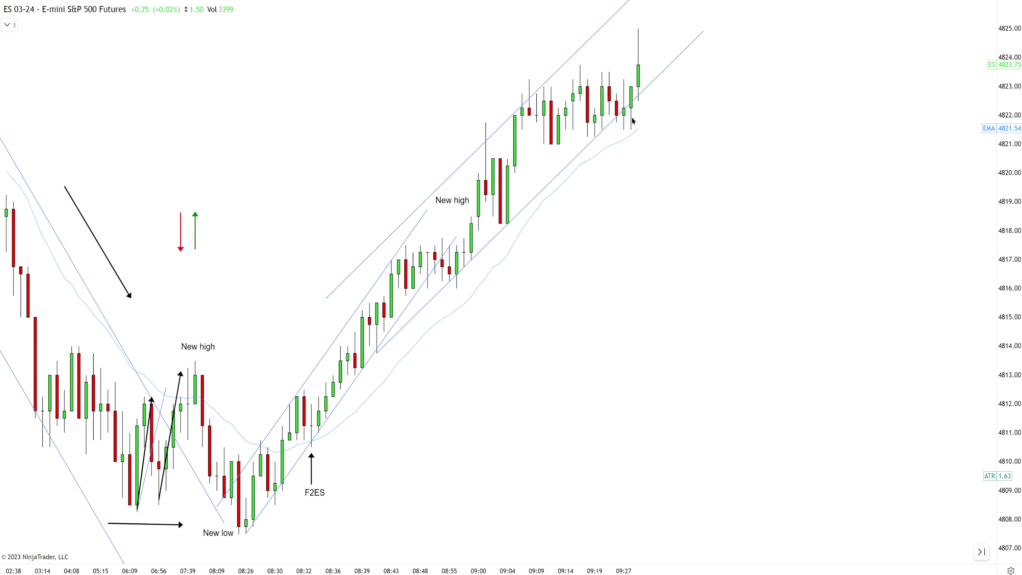
scroll(638, 126, "up", 1)
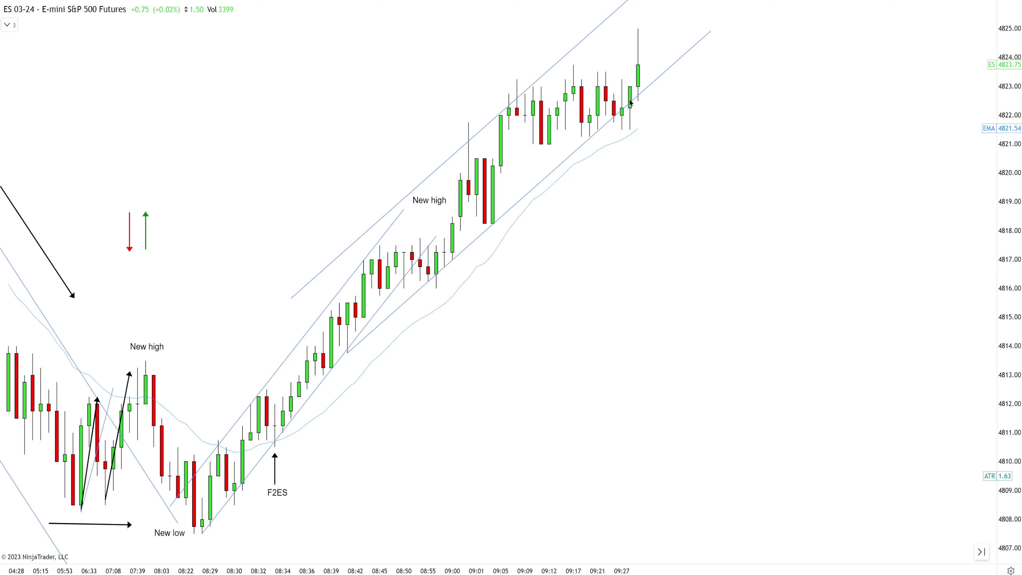
- Lower the channel's bottom line slightly and draw a bent path down from the 09:34 high
left_click_drag(599, 129, 601, 132)
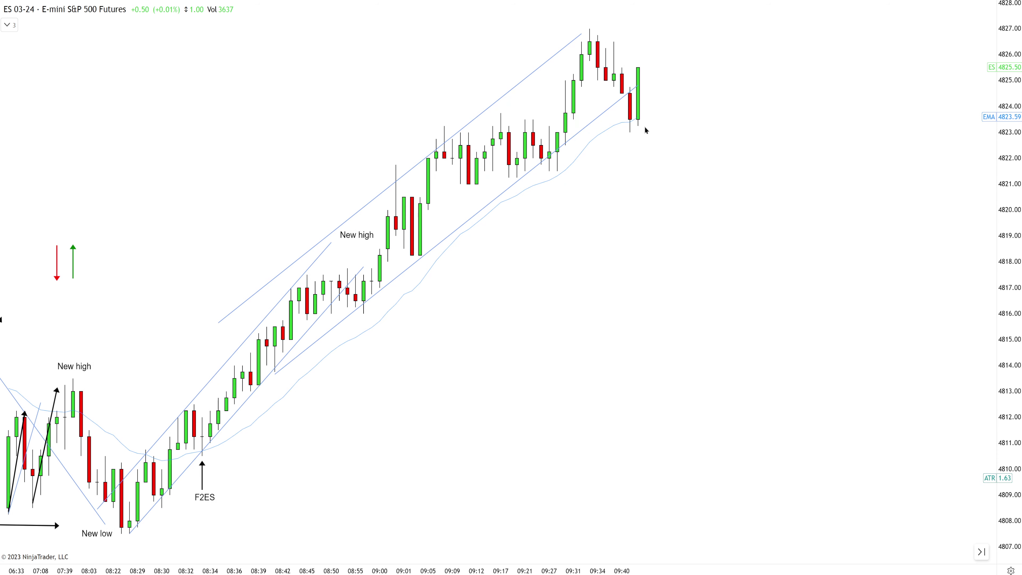
left_click(598, 34)
left_click(605, 58)
double_click(614, 82)
- Add a 2EL label under the pullback bar and a short horizontal level beside the last bars
type("2EL")
key("Return")
left_click(621, 83)
left_click(654, 84)
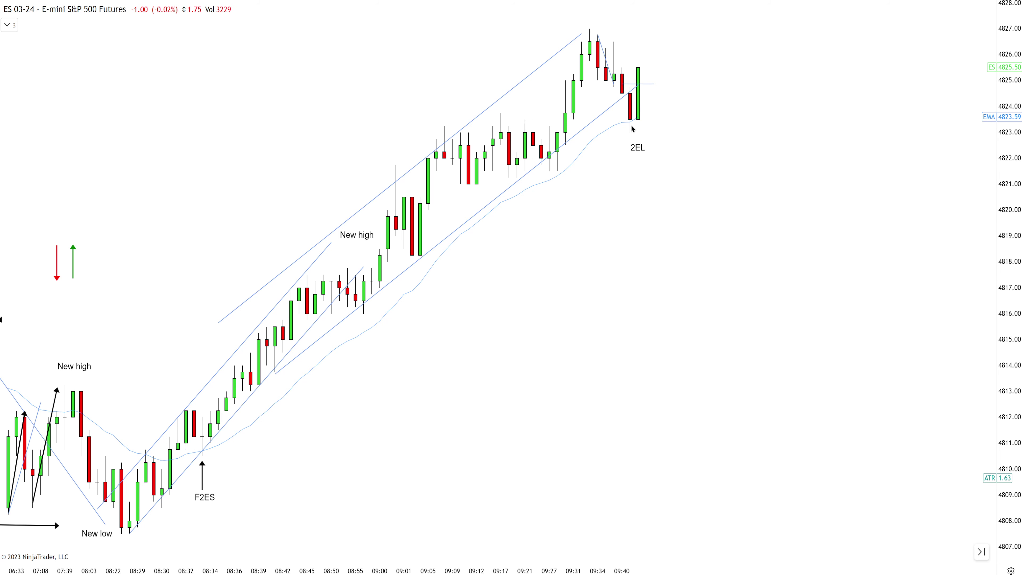
left_click(638, 147)
left_click_drag(638, 147, 630, 146)
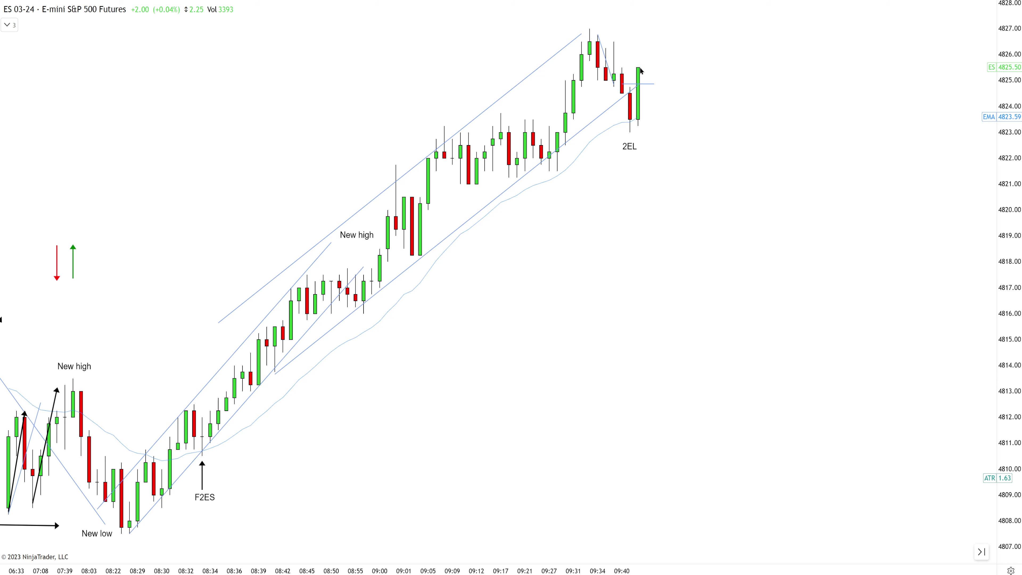
left_click_drag(630, 134, 685, 65)
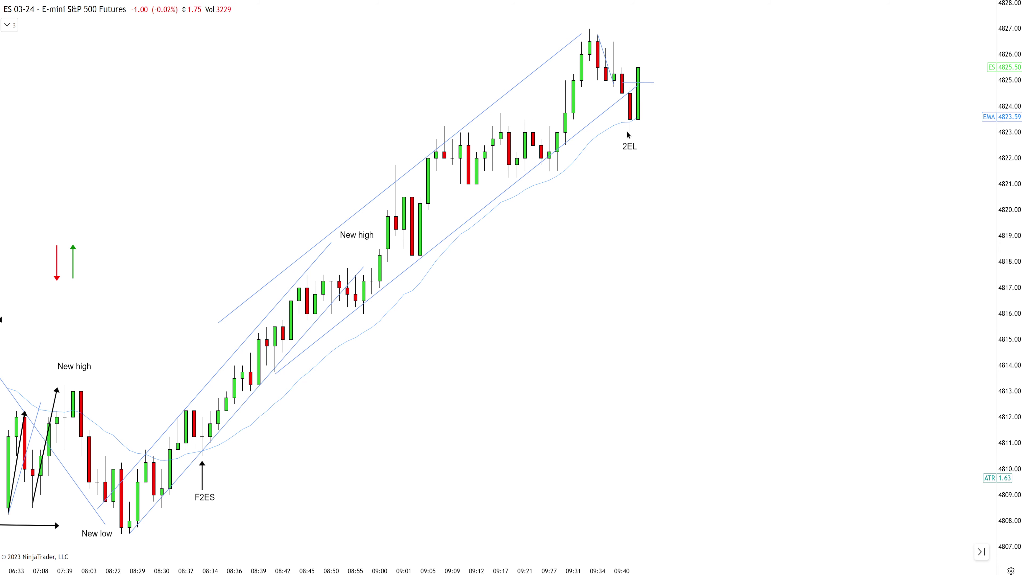
left_click_drag(622, 135, 654, 136)
left_click_drag(639, 70, 720, 30)
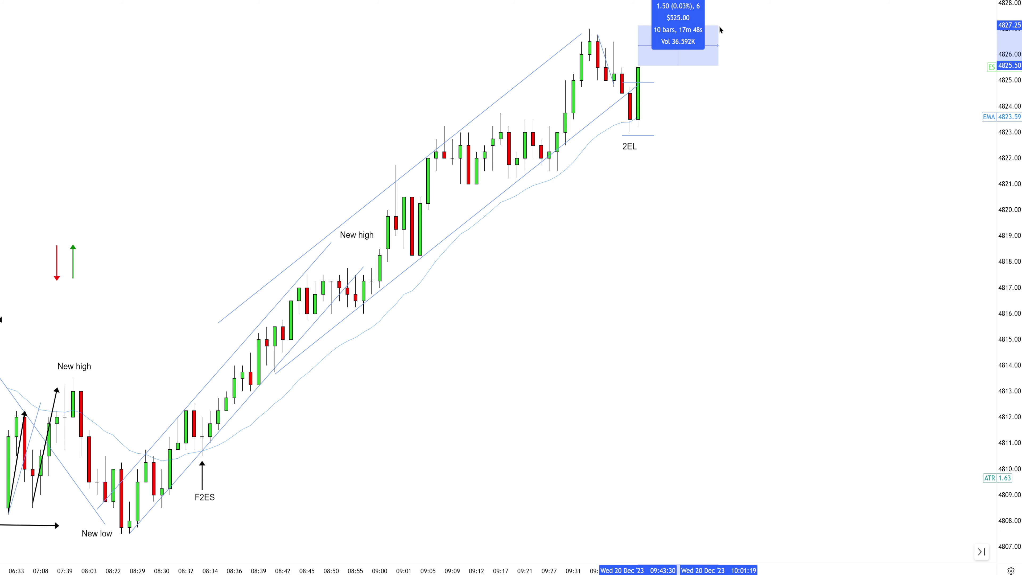
left_click(720, 30)
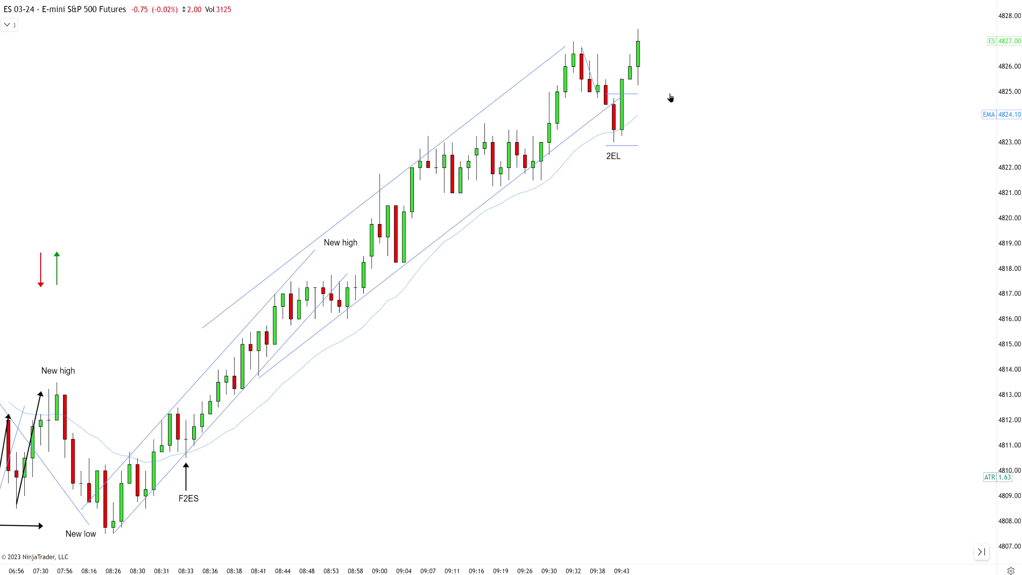
left_click_drag(356, 245, 616, 25)
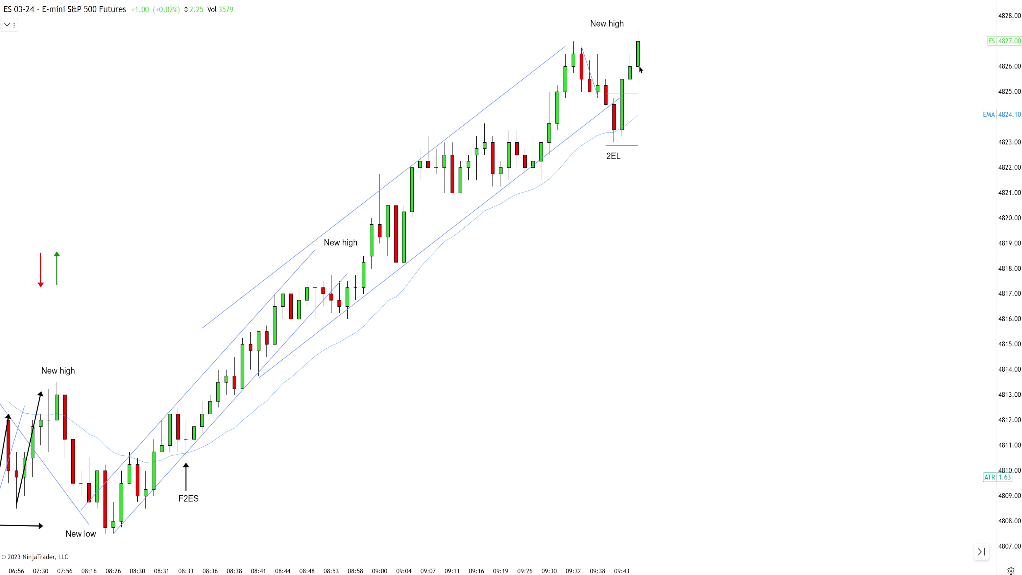
left_click_drag(621, 96, 729, 1)
- Shift the top New high label right onto the newest peak and compress the bar spacing
left_click_drag(604, 35, 611, 36)
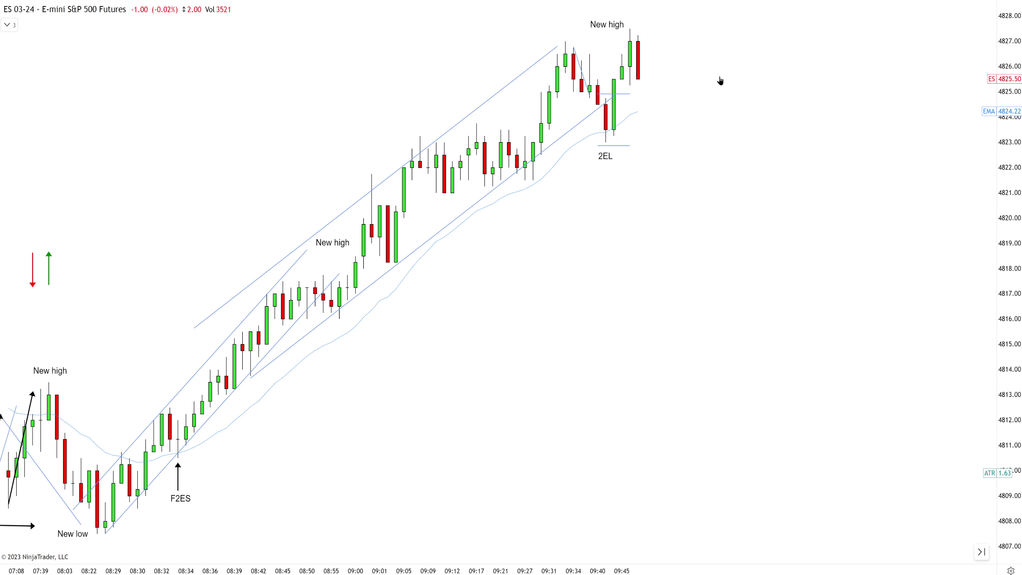
scroll(703, 77, "down", 2)
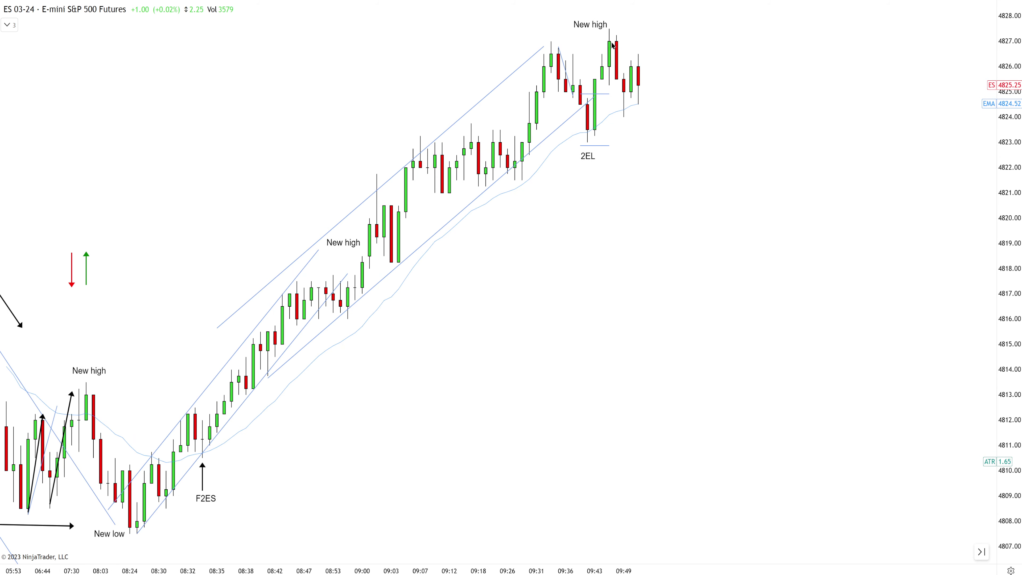
scroll(611, 46, "down", 1)
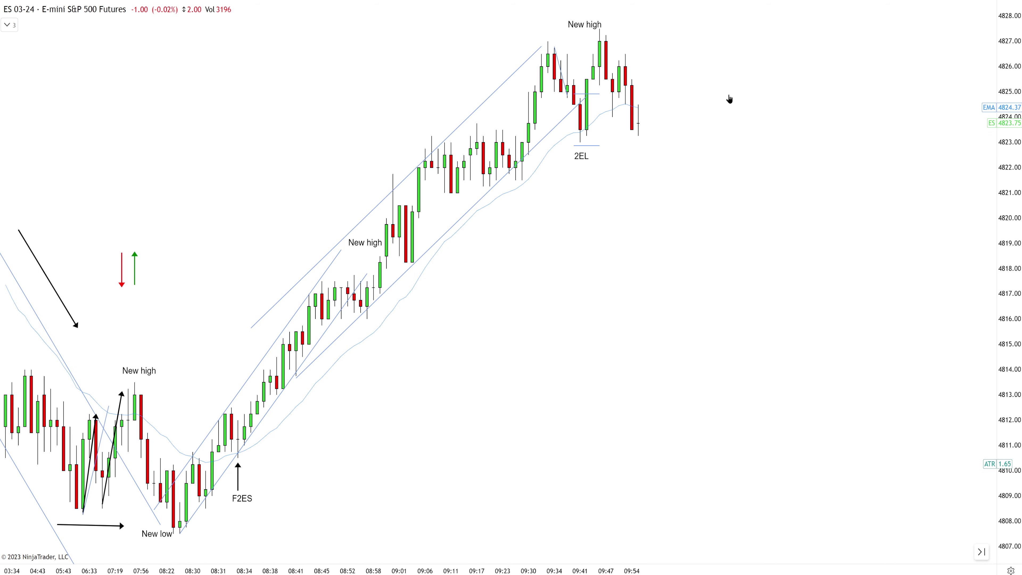
- Draw a down channel from the new high, copy a New low label below it, and add two down-arrows
mouse_move(595, 28)
left_mouse_down()
mouse_move(710, 173)
mouse_move(703, 188)
left_mouse_up()
left_click_drag(649, 107, 616, 116)
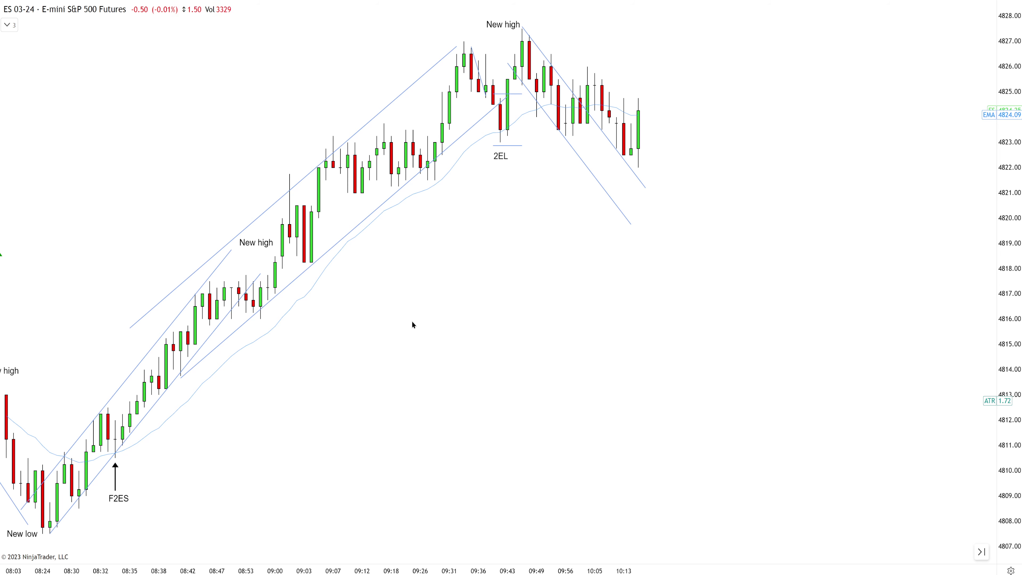
left_click(32, 535)
left_click_drag(32, 536, 650, 194)
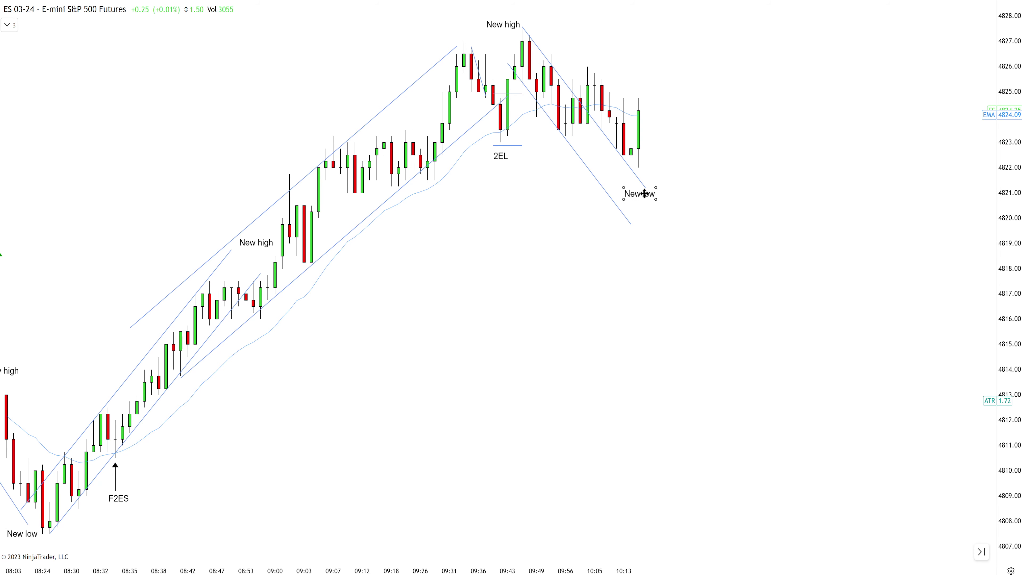
left_click_drag(522, 27, 565, 141)
left_click_drag(587, 66, 631, 166)
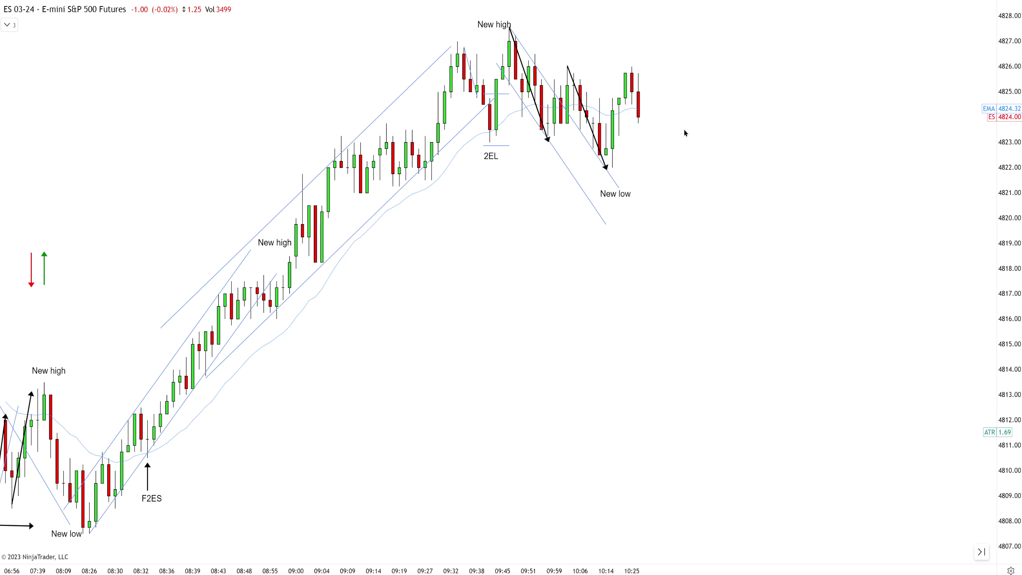
- Bracket the range with horizontal lines near 4827.00 at the high and 4822.50 at the lows
scroll(721, 133, "down", 1)
left_click_drag(438, 142, 819, 141)
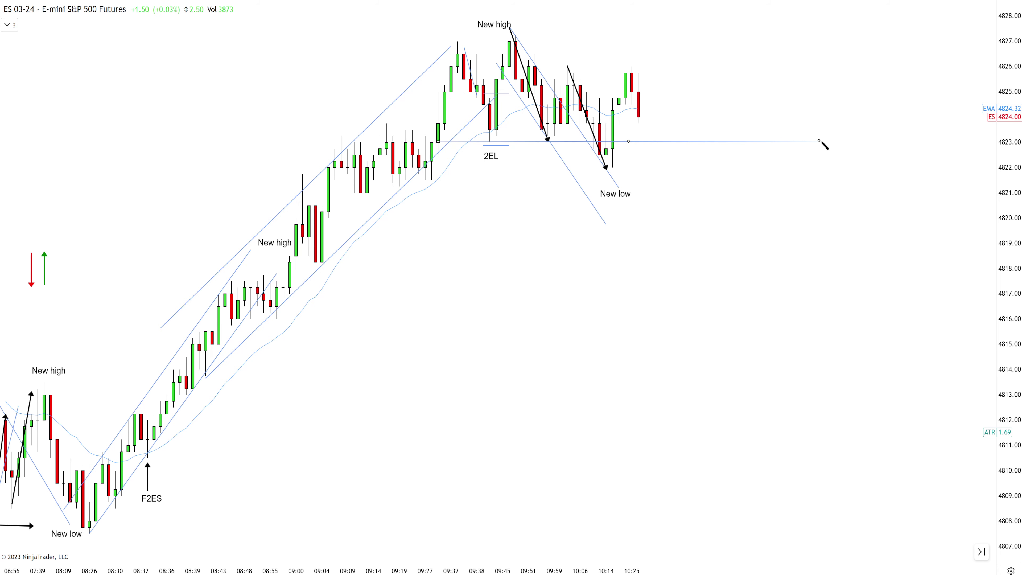
left_click_drag(737, 142, 764, 42)
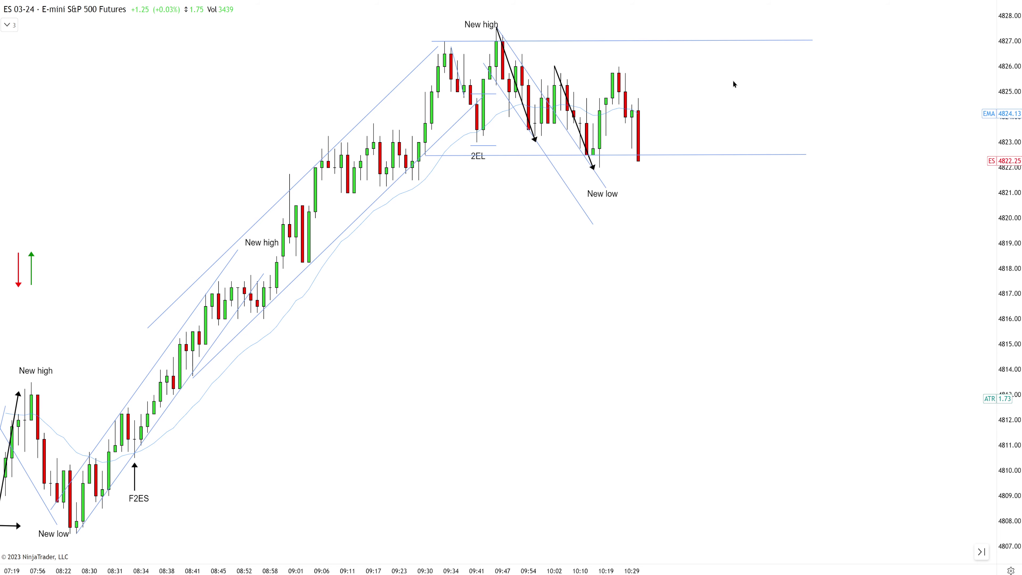
- Draw a trend line down from the 10:25 high and place the HL label
scroll(616, 85, "up", 1)
left_click_drag(602, 67, 646, 178)
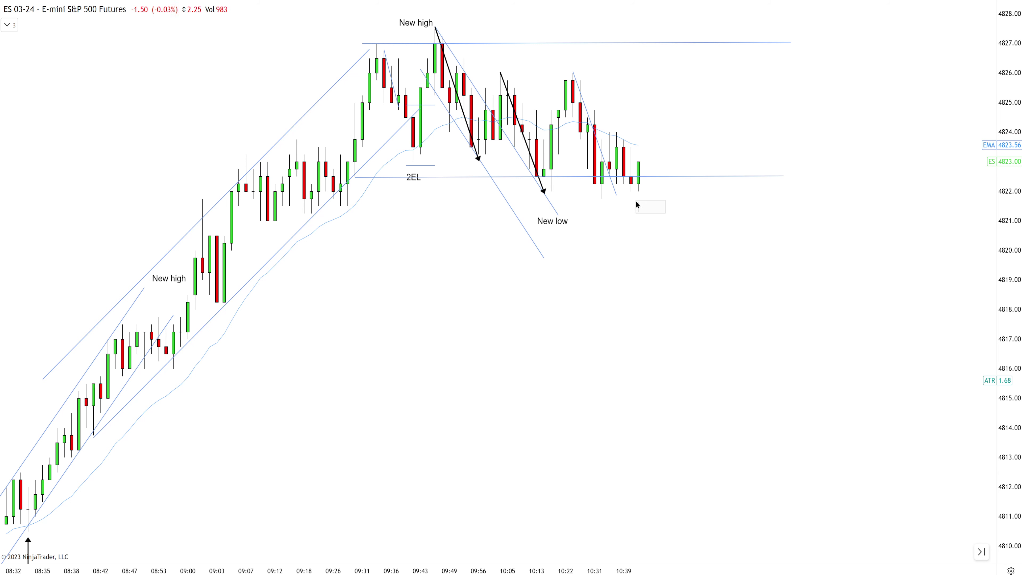
left_click(603, 190)
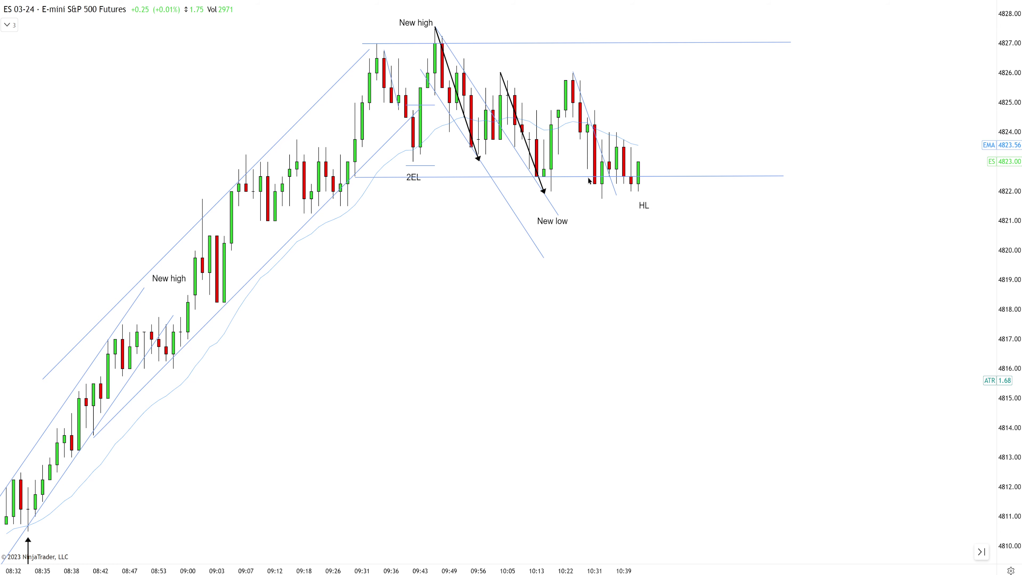
- Lower the range bottom line onto the lows and move the green up arrow under HL
left_click_drag(588, 181, 644, 182)
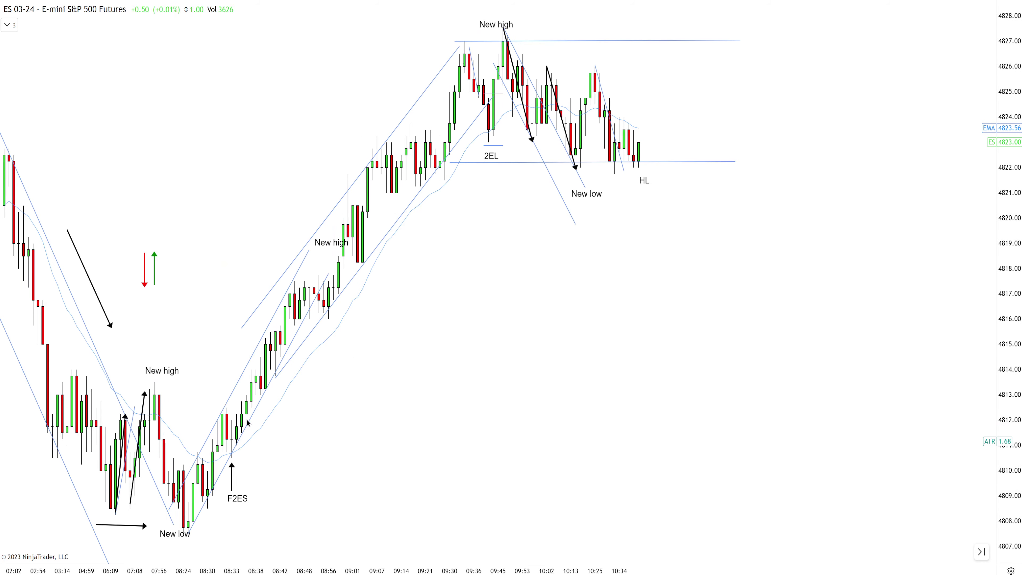
mouse_move(154, 277)
left_mouse_down()
mouse_move(644, 240)
mouse_move(640, 193)
mouse_move(639, 210)
left_mouse_up()
scroll(665, 205, "up", 3, "ctrl")
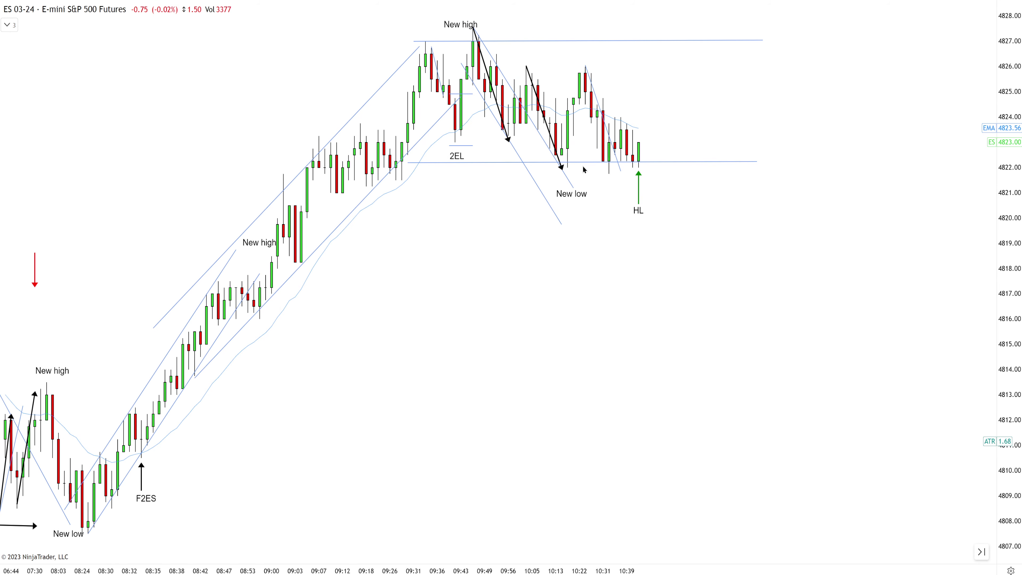
scroll(610, 145, "up", 2, "ctrl")
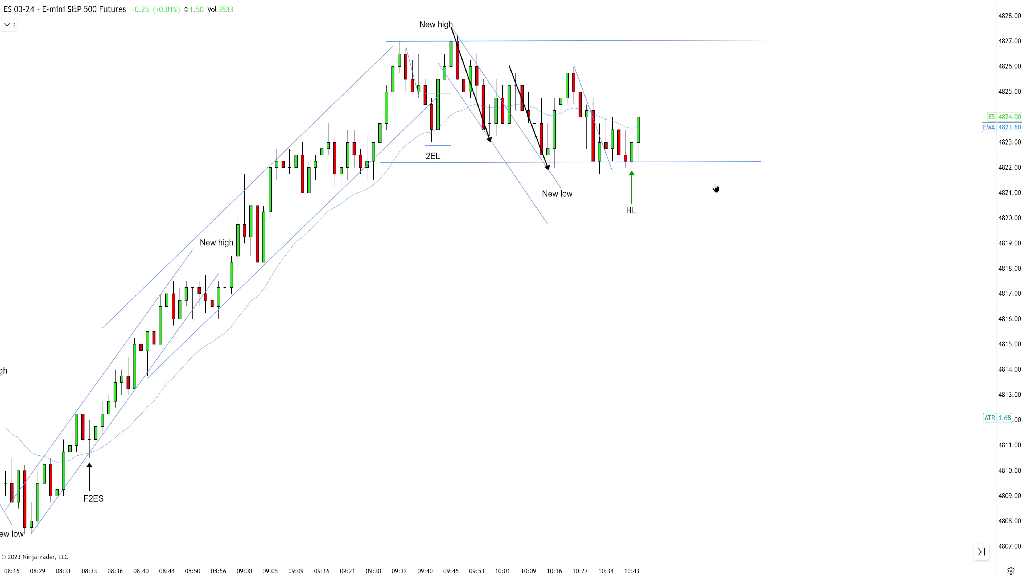
scroll(684, 179, "up", 1)
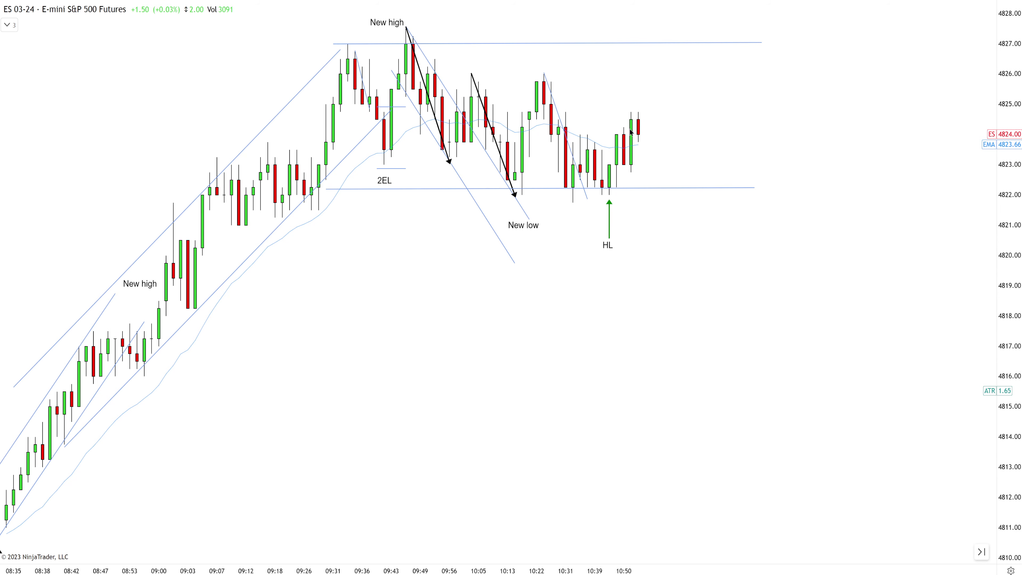
scroll(634, 119, "up", 1)
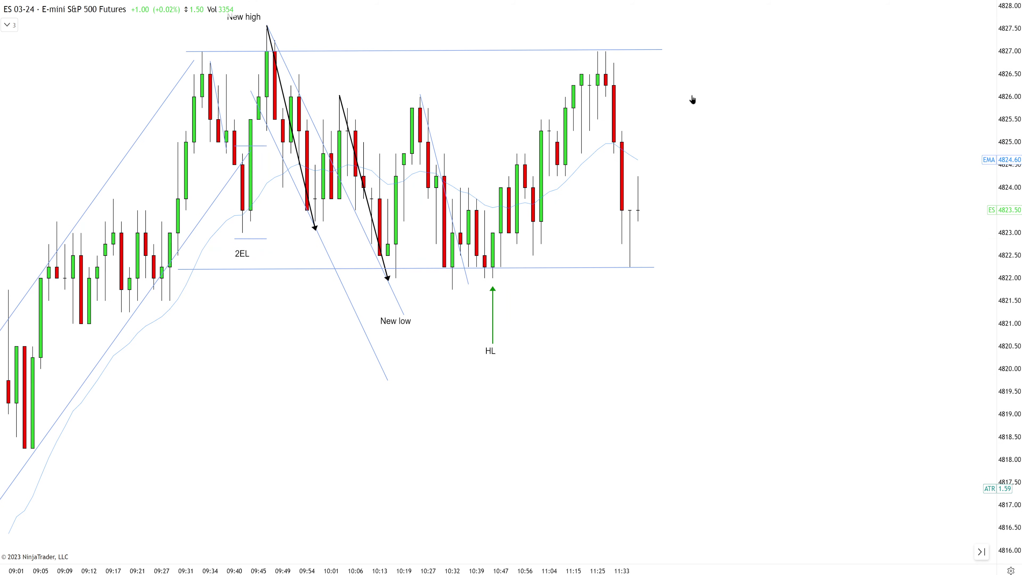
- Draw trend lines down the sharp sell bar, up the breakout rally, and from the new peak along the pullback
mouse_move(615, 53)
left_mouse_down()
mouse_move(655, 216)
mouse_move(638, 264)
left_mouse_up()
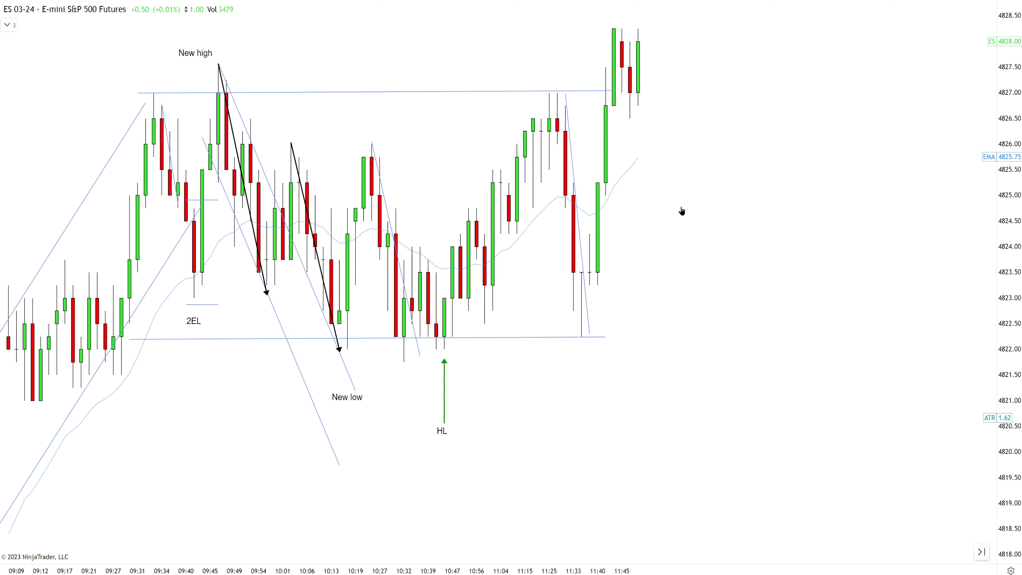
left_click_drag(582, 339, 614, 109)
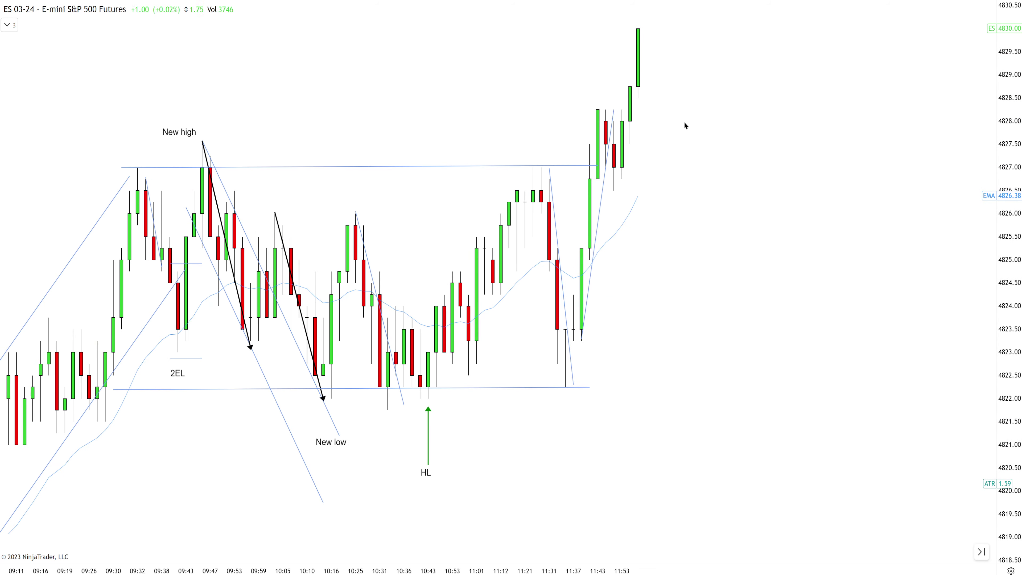
scroll(686, 123, "down", 1)
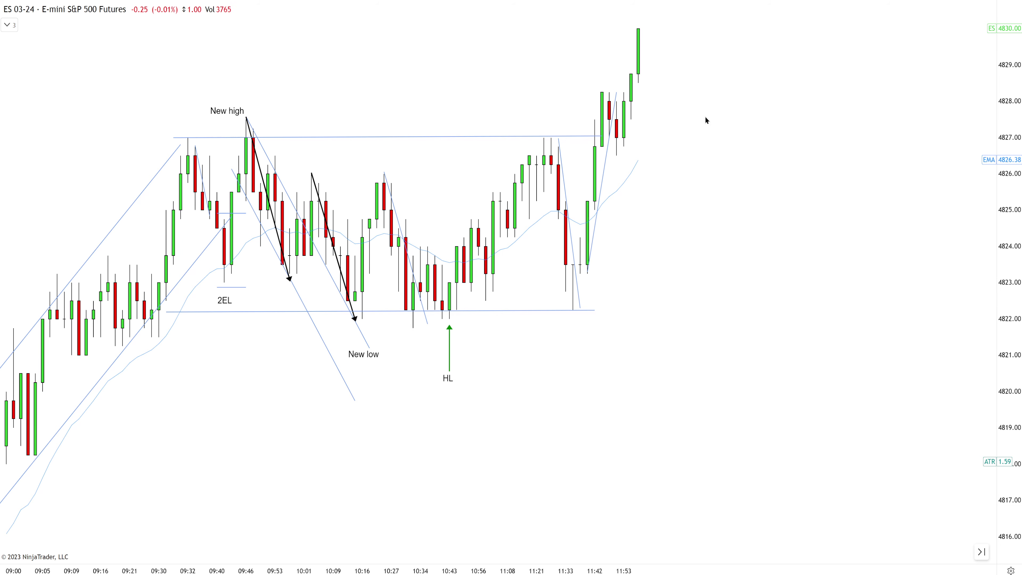
left_click(616, 29)
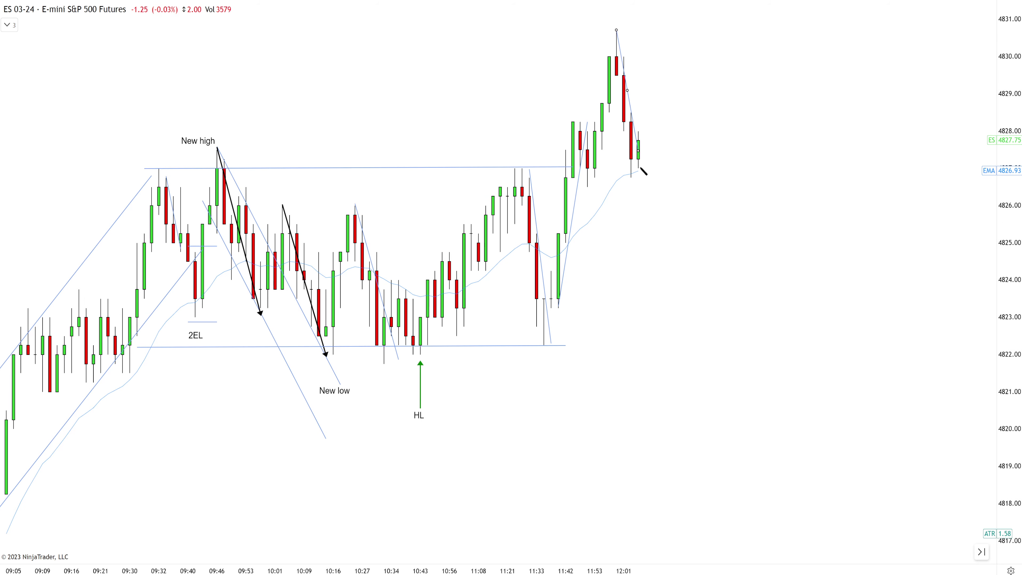
left_click(646, 177)
- Extend the top and bottom range lines further to the right
left_click_drag(572, 167, 796, 166)
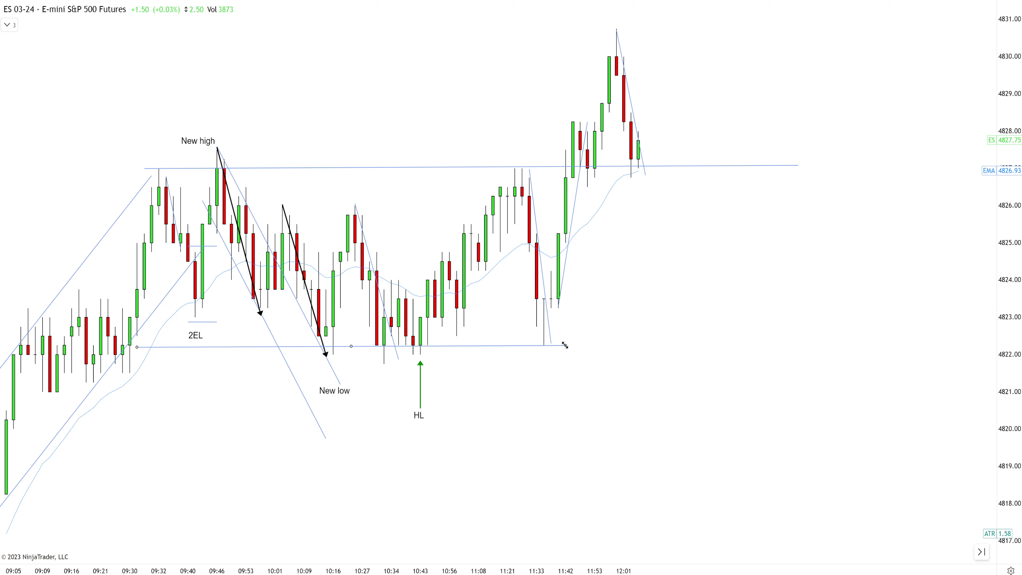
left_click_drag(565, 346, 865, 346)
left_click(795, 262)
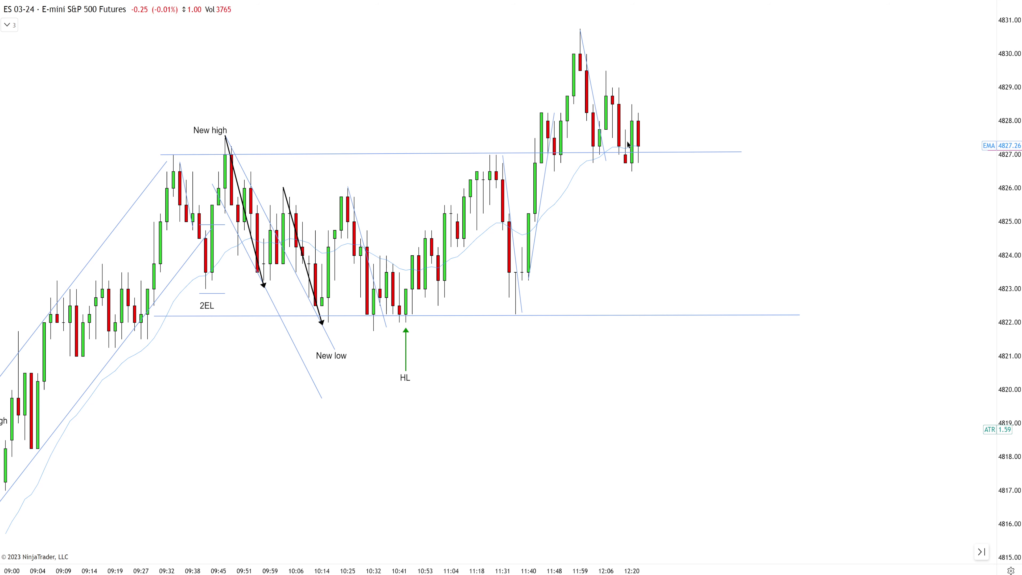
scroll(606, 135, "down", 5)
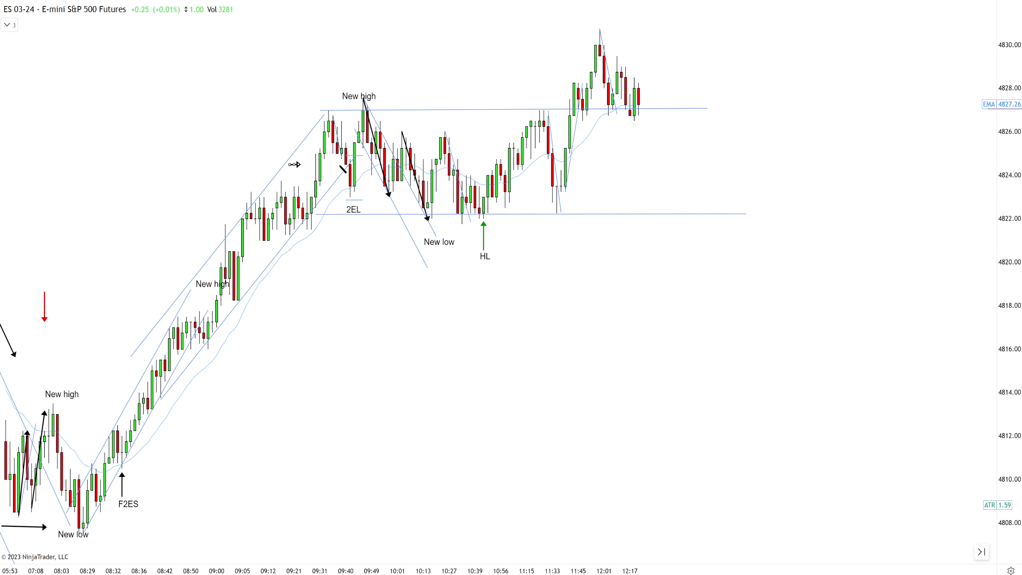
left_click_drag(290, 164, 609, 163)
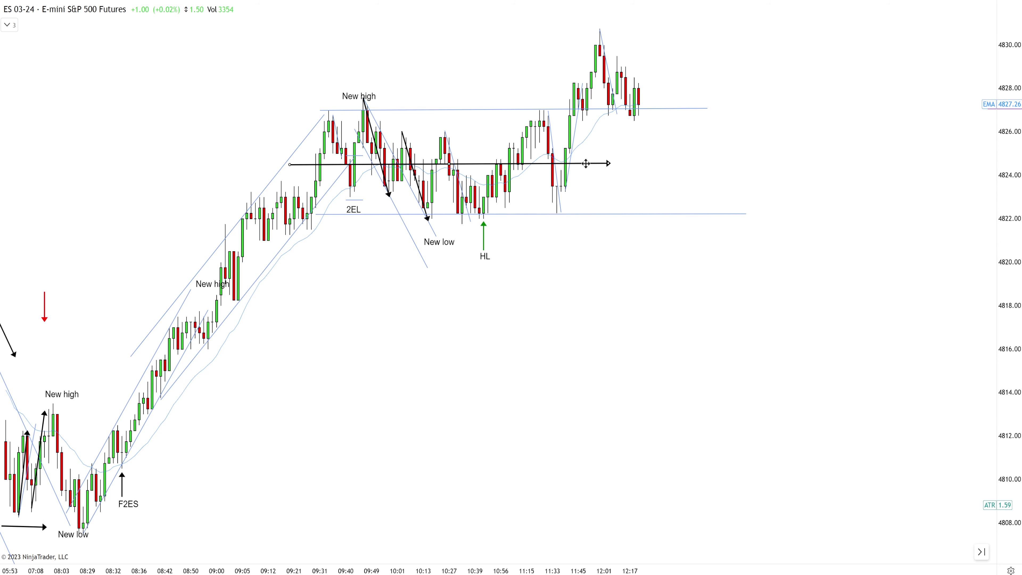
key("Delete")
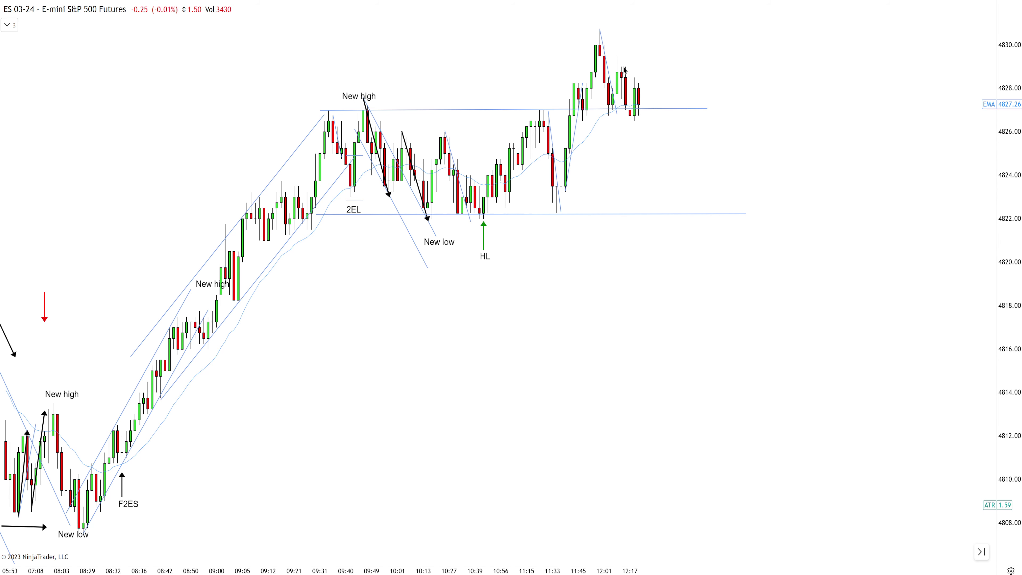
scroll(625, 69, "up", 2)
scroll(636, 109, "up", 2)
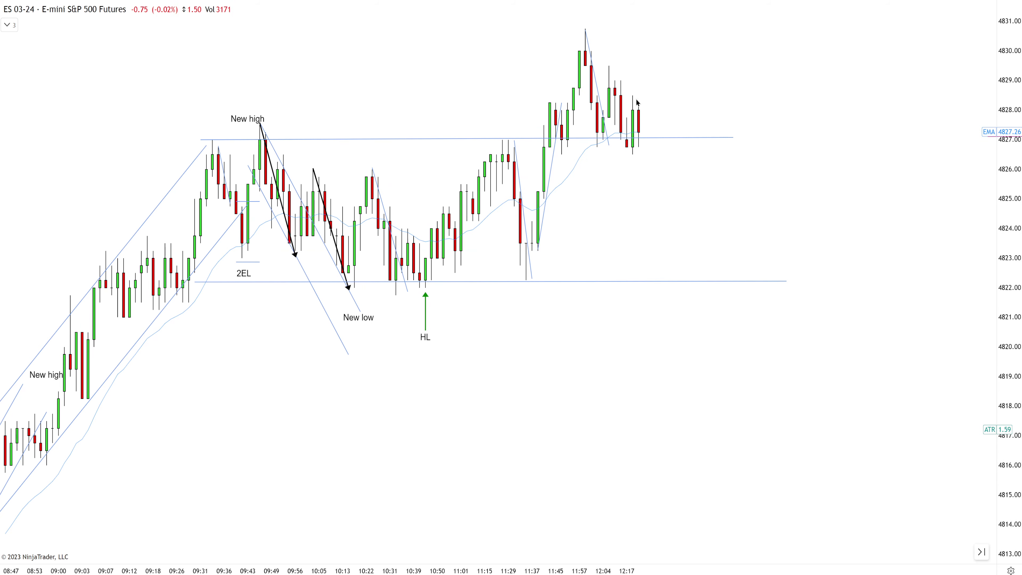
scroll(699, 113, "up", 1)
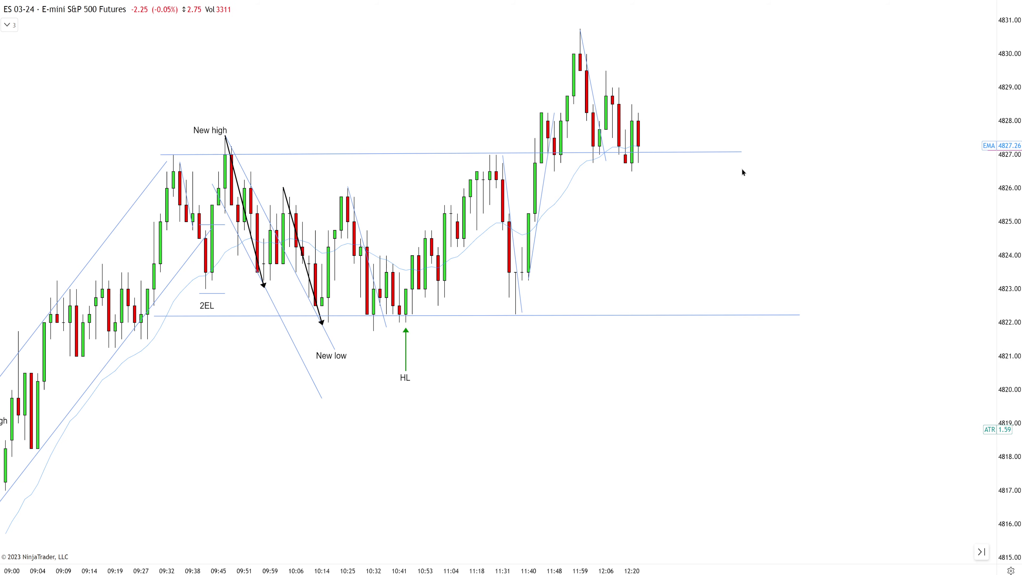
left_click_drag(743, 172, 694, 176)
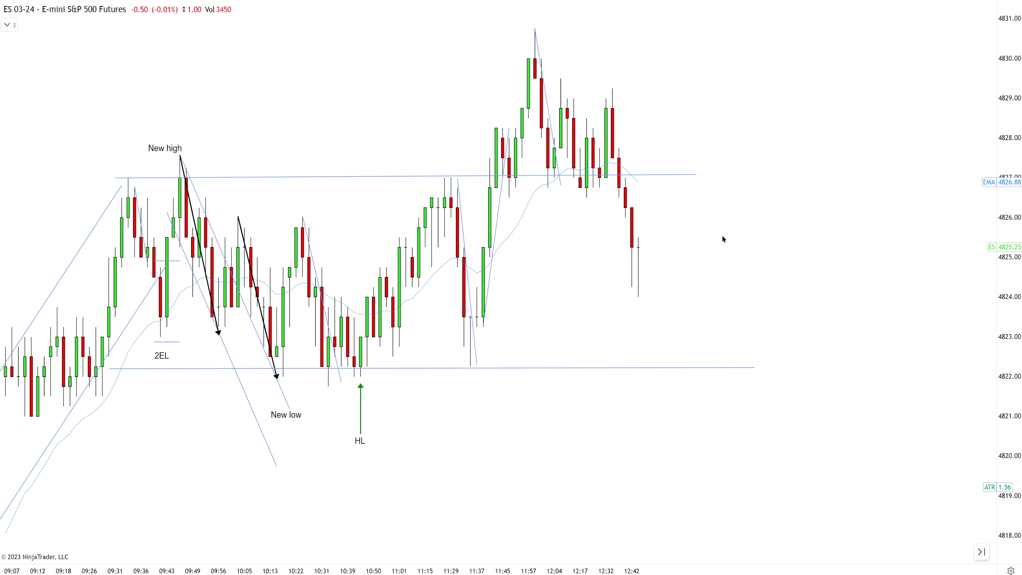
left_click_drag(721, 235, 692, 237)
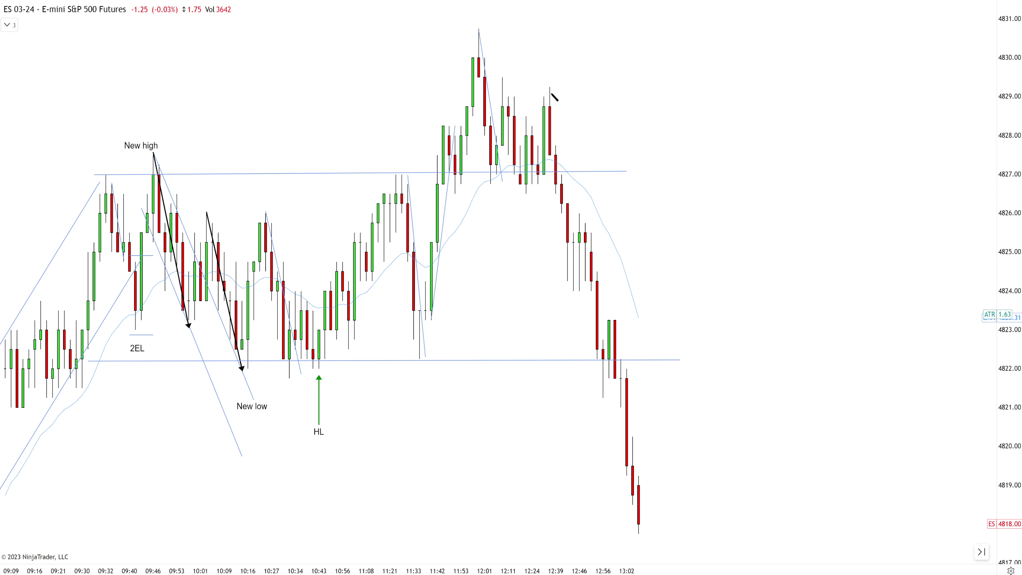
- Draw a down channel from the 12:39 high, a rising line off the low, and a rightward arrow beneath it
left_click(550, 86)
left_click(685, 545)
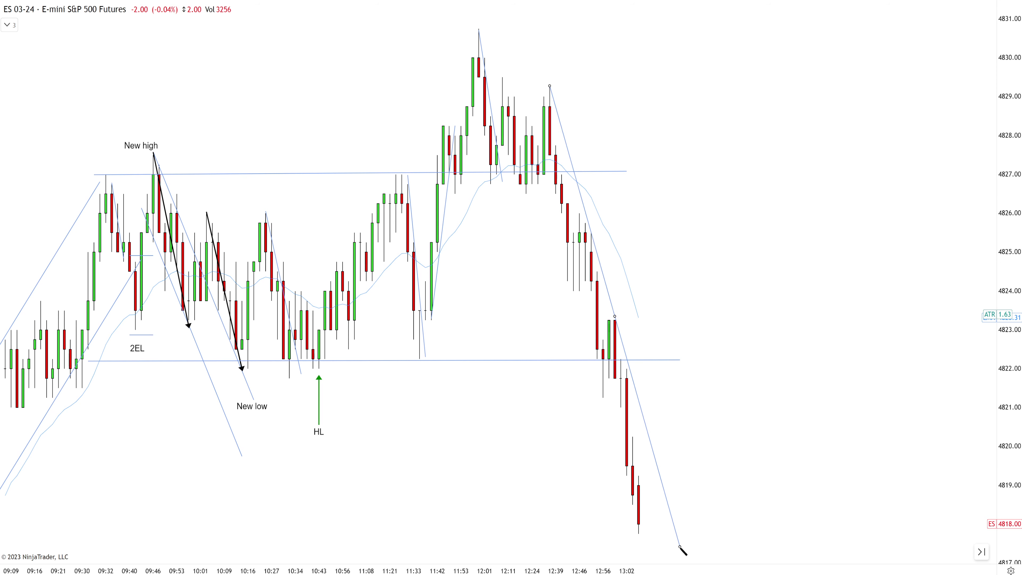
mouse_move(640, 393)
left_mouse_down()
mouse_move(621, 351)
mouse_move(595, 368)
left_mouse_up()
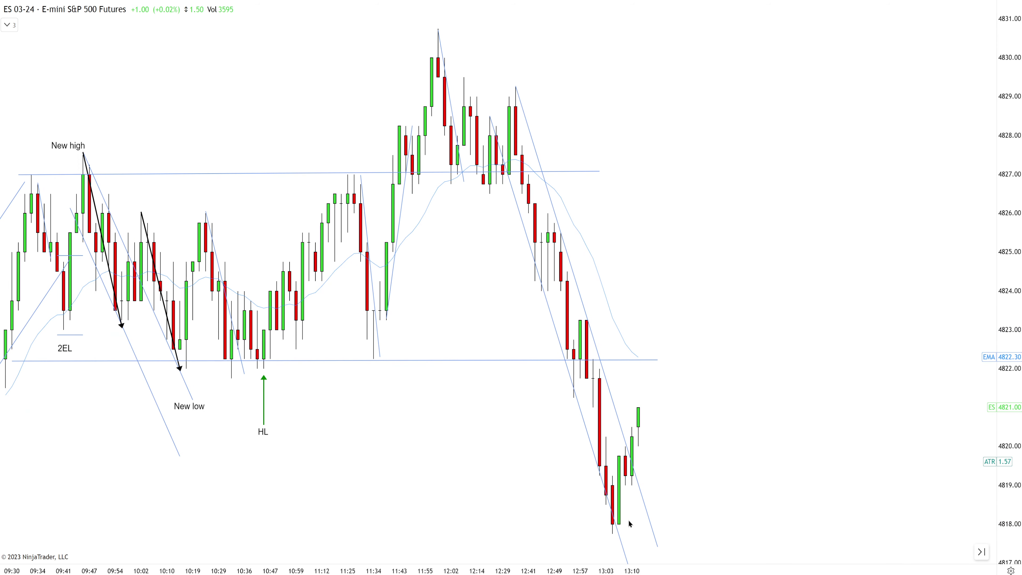
left_click_drag(620, 528, 651, 371)
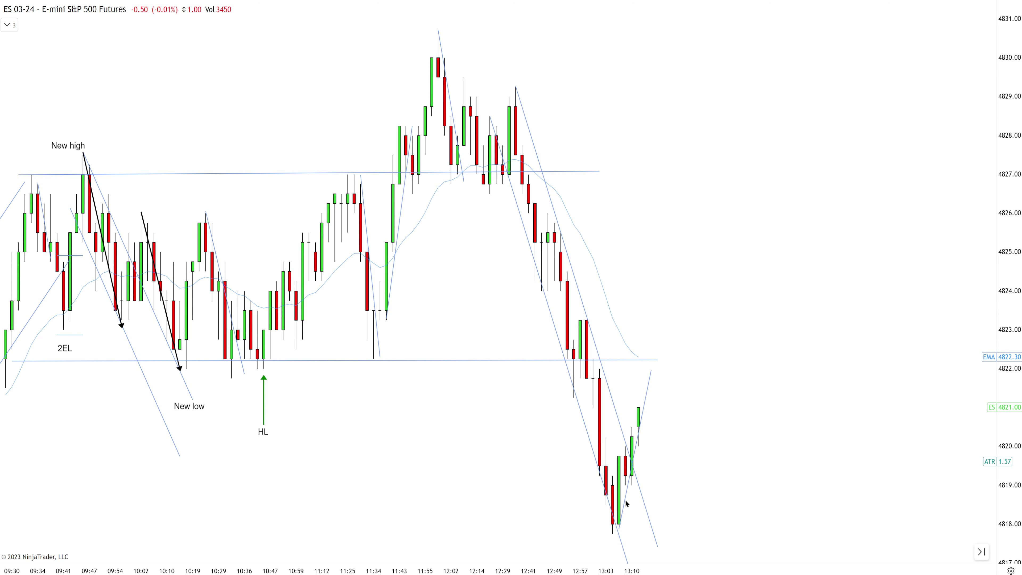
left_click_drag(587, 544, 690, 543)
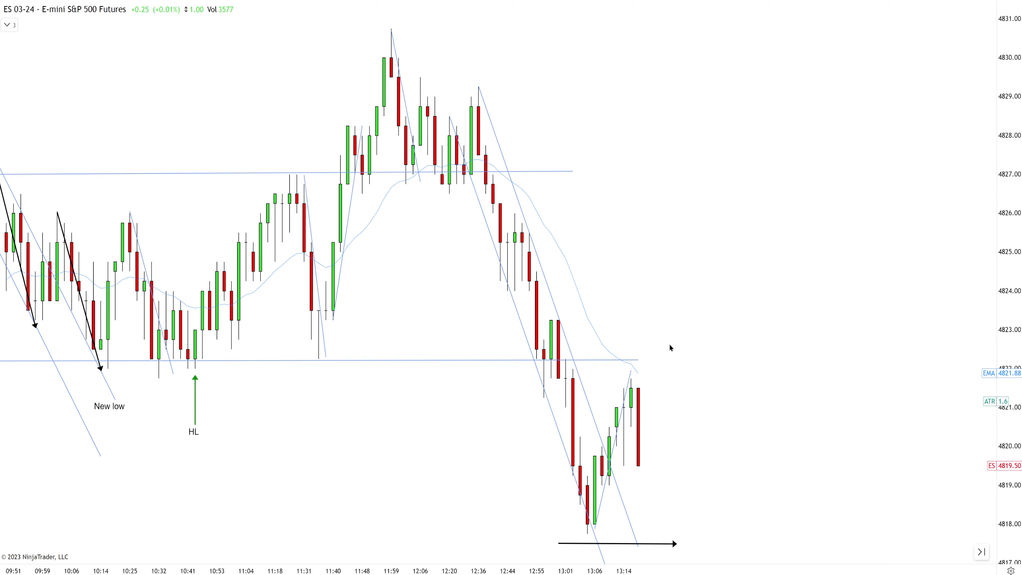
- Place a 2ES label above the bounce high, then draw down arrows into the low and right of 2ES
left_click(632, 350)
type("2ES")
scroll(637, 375, "down", 3)
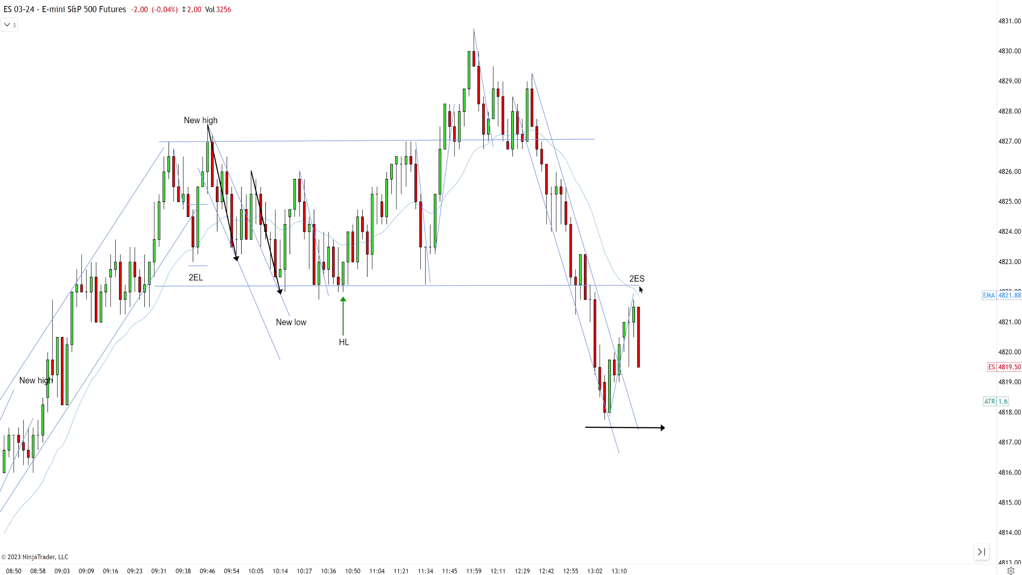
left_click_drag(546, 295, 586, 401)
left_click_drag(659, 293, 693, 397)
scroll(630, 399, "up", 2)
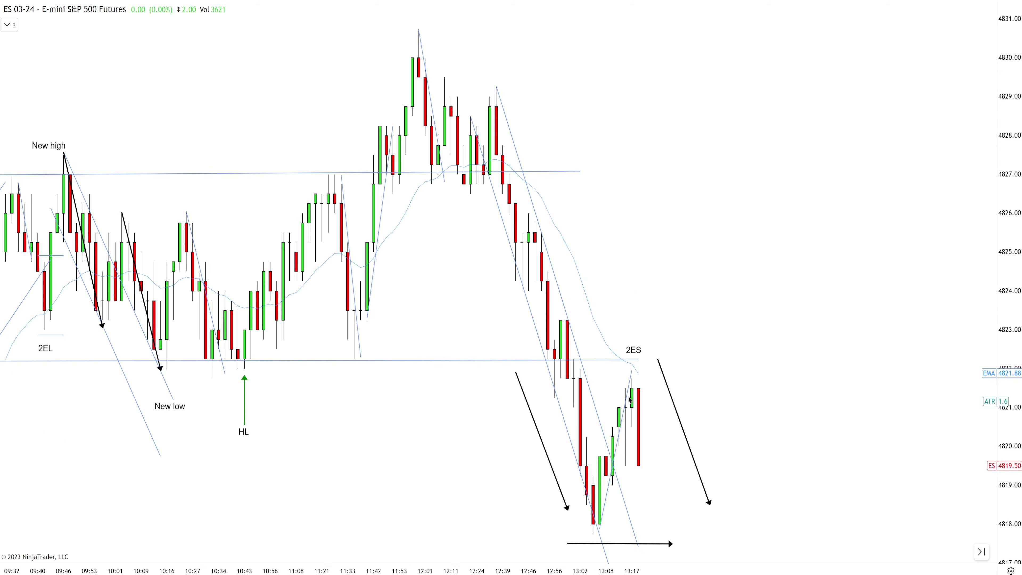
scroll(632, 394, "up", 1)
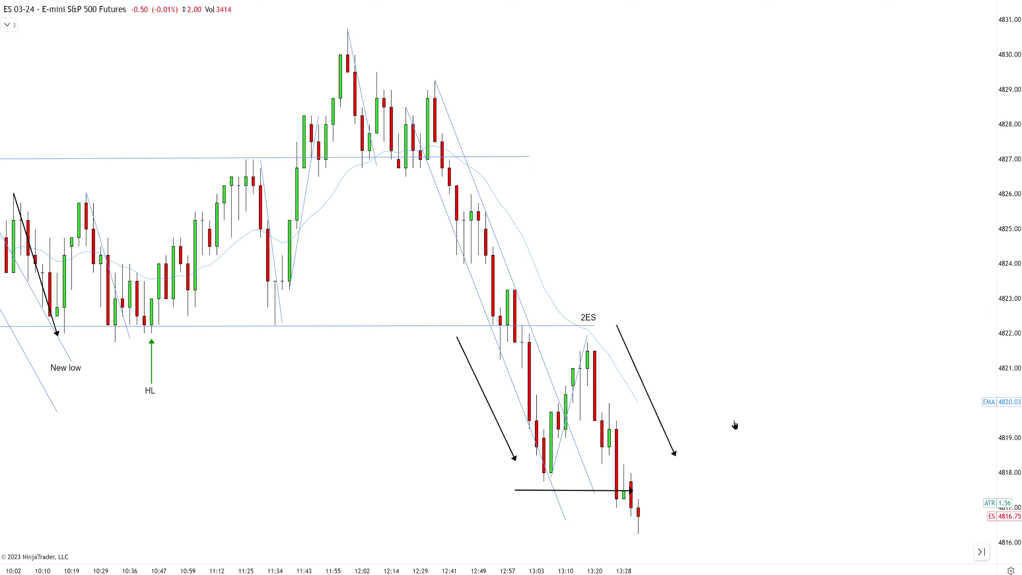
- Lower the horizontal arrow, then delete both diagonal black arrows and the horizontal arrow
left_click_drag(606, 492, 577, 515)
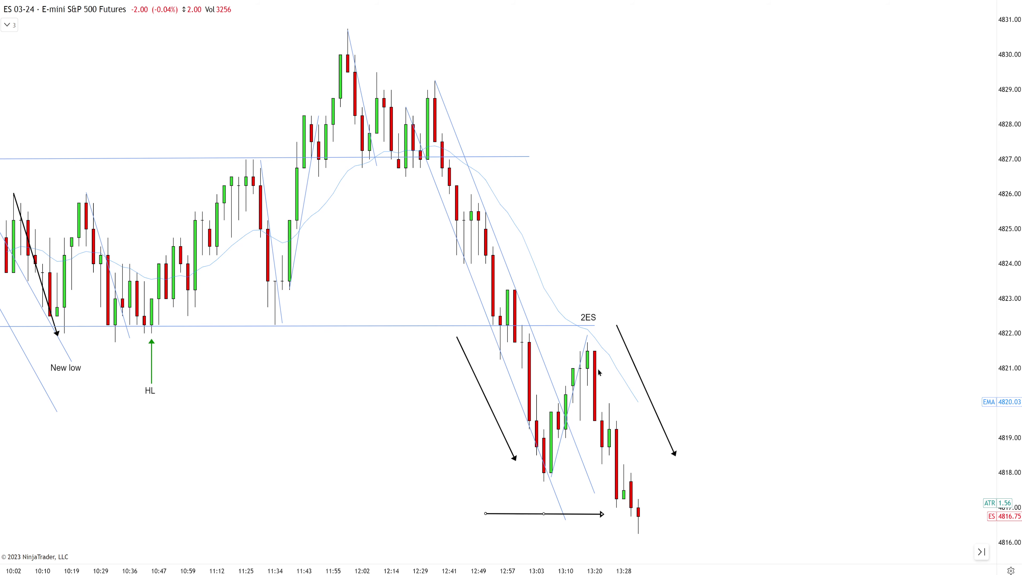
scroll(572, 387, "down", 2)
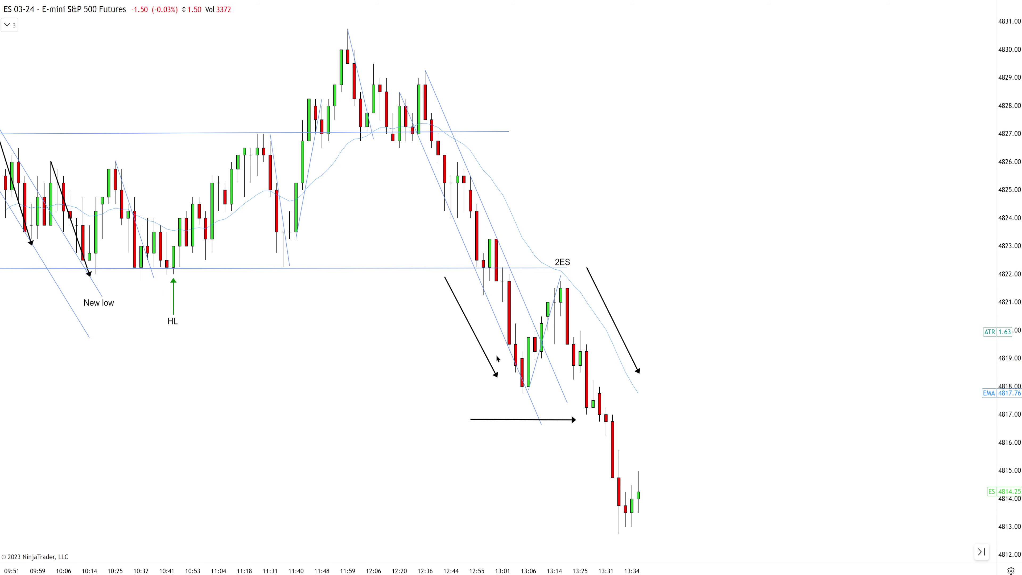
left_click(488, 364)
key("Delete")
left_click(629, 351)
key("Delete")
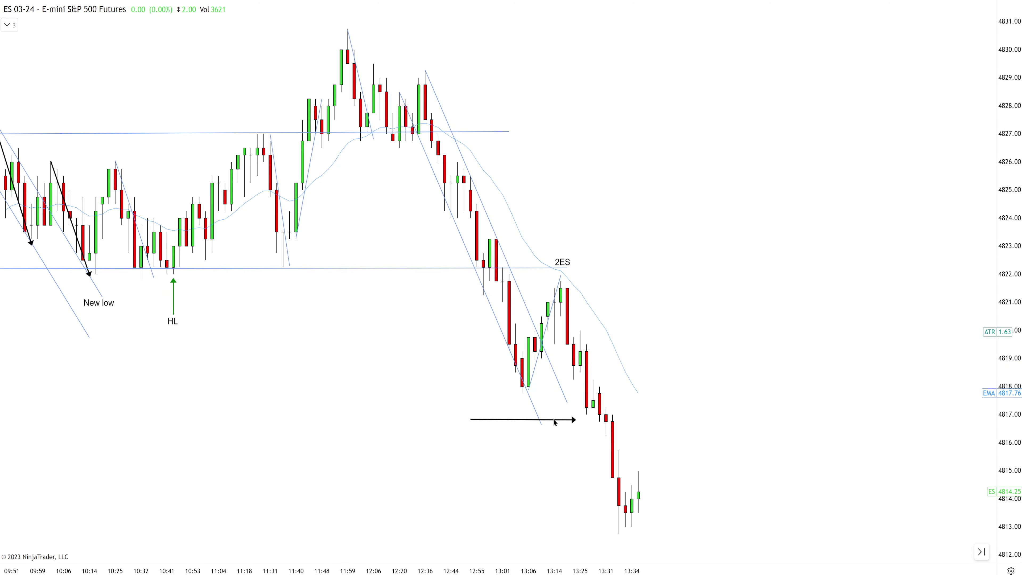
left_click(551, 419)
key("Delete")
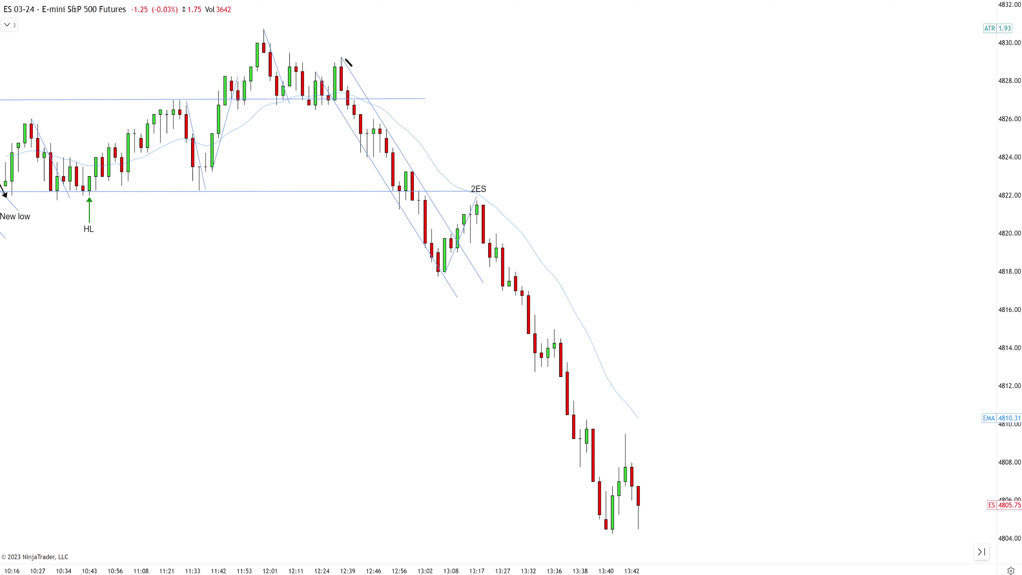
- Draw a trend line down from the 12:39 high with a parallel copy below the selloff bars
mouse_move(342, 57)
left_mouse_down()
mouse_move(361, 91)
mouse_move(748, 482)
left_mouse_up()
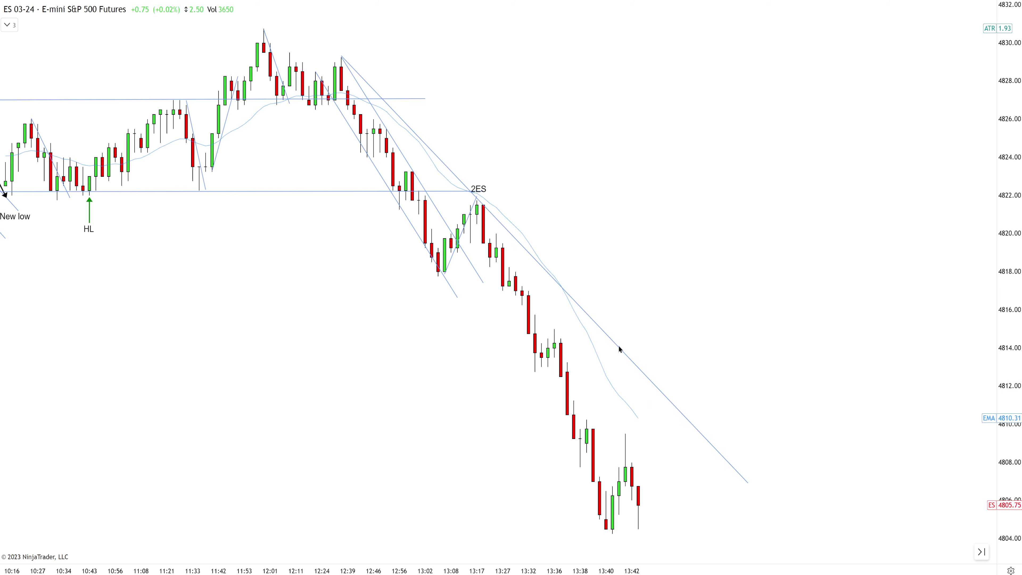
left_click_drag(577, 304, 529, 367)
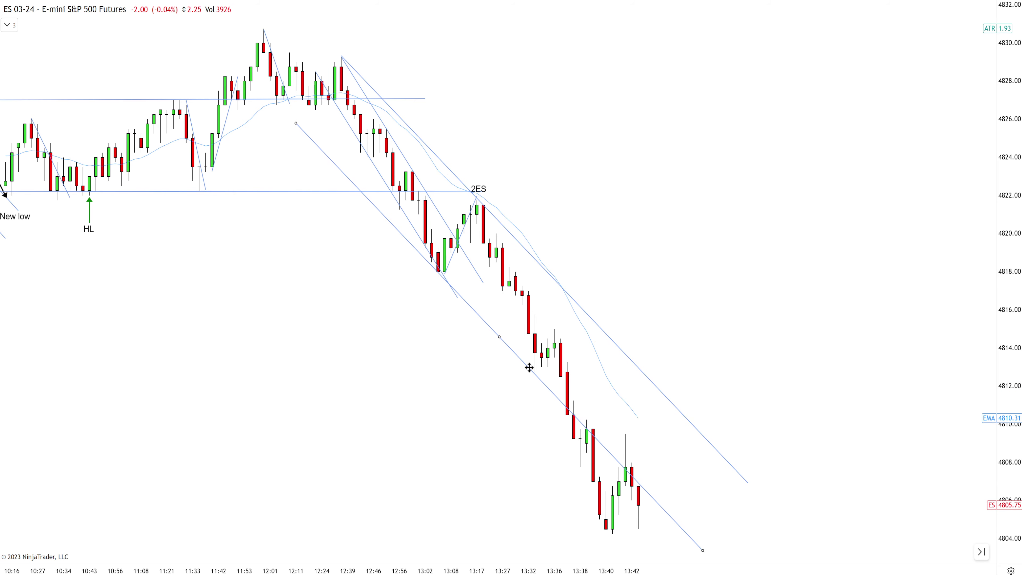
left_click(865, 516)
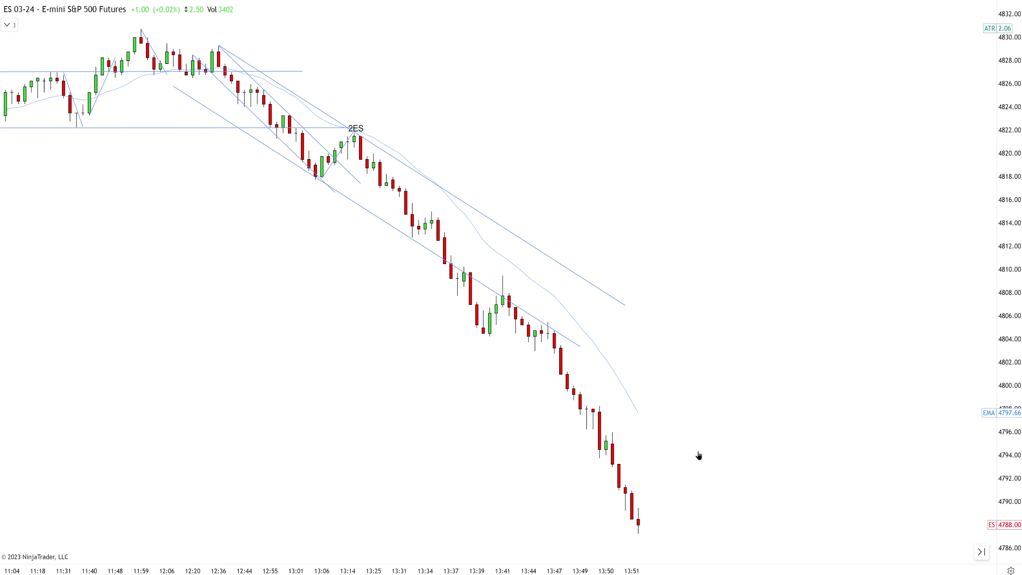
scroll(710, 440, "down", 5)
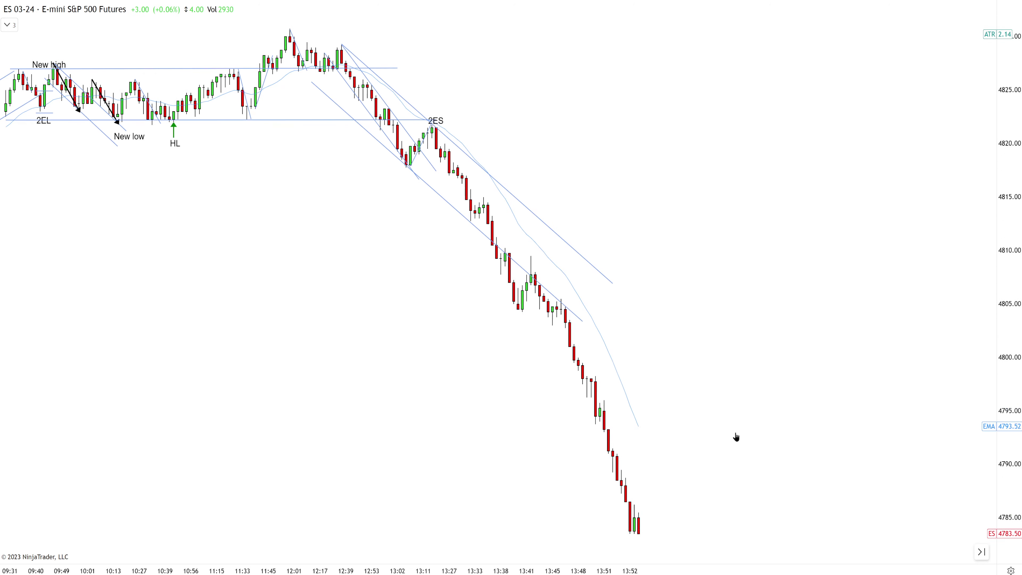
scroll(698, 428, "up", 1)
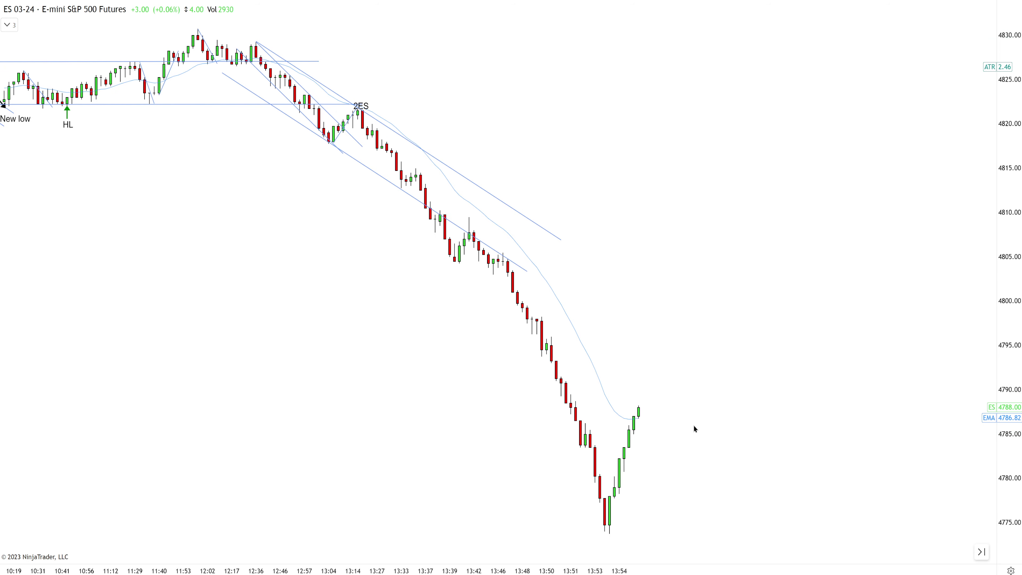
scroll(695, 413, "up", 1)
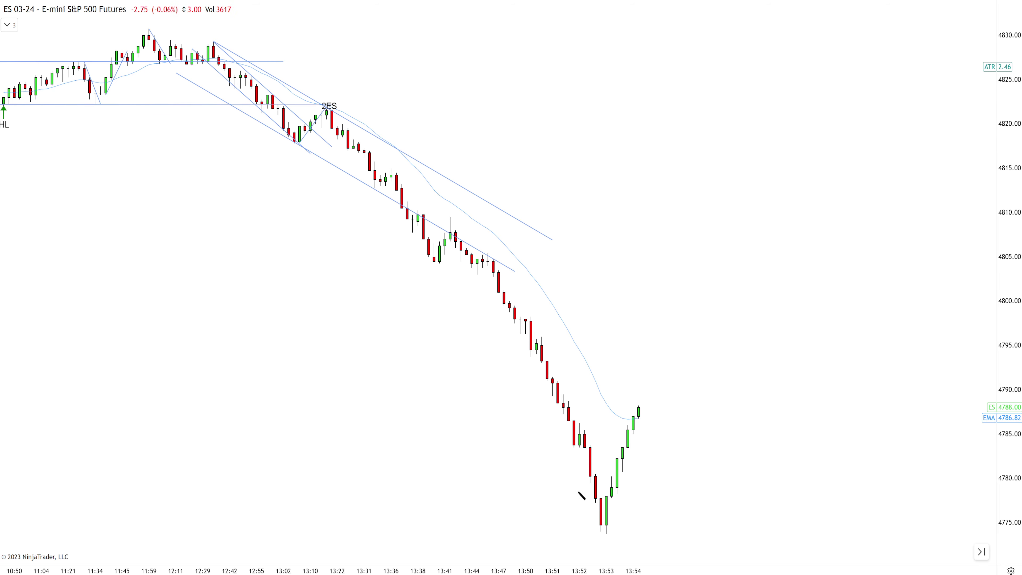
- Draw a trend channel from the 2ES bar below the lows and delete the two older lines
left_click(332, 109)
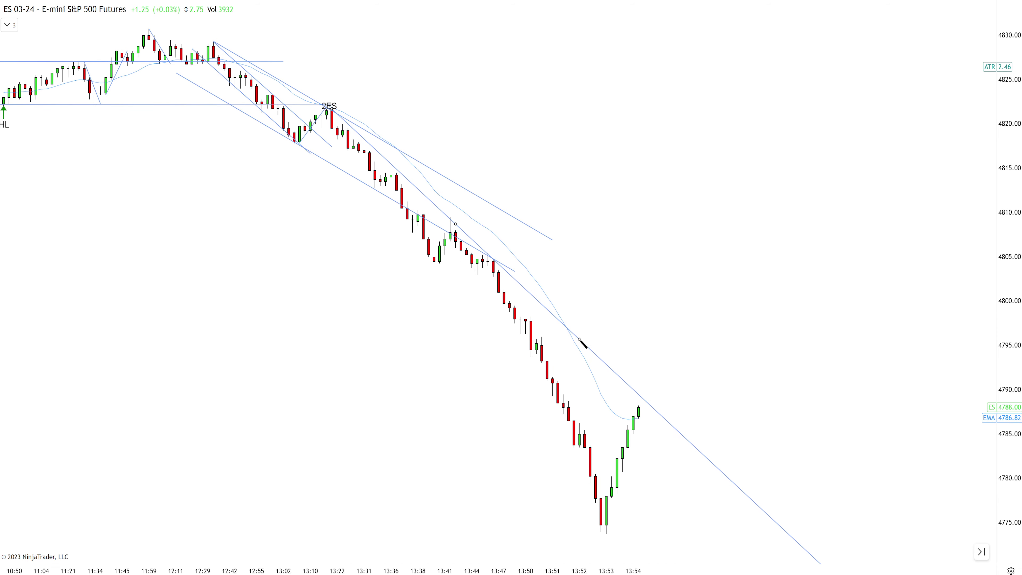
left_click(583, 344)
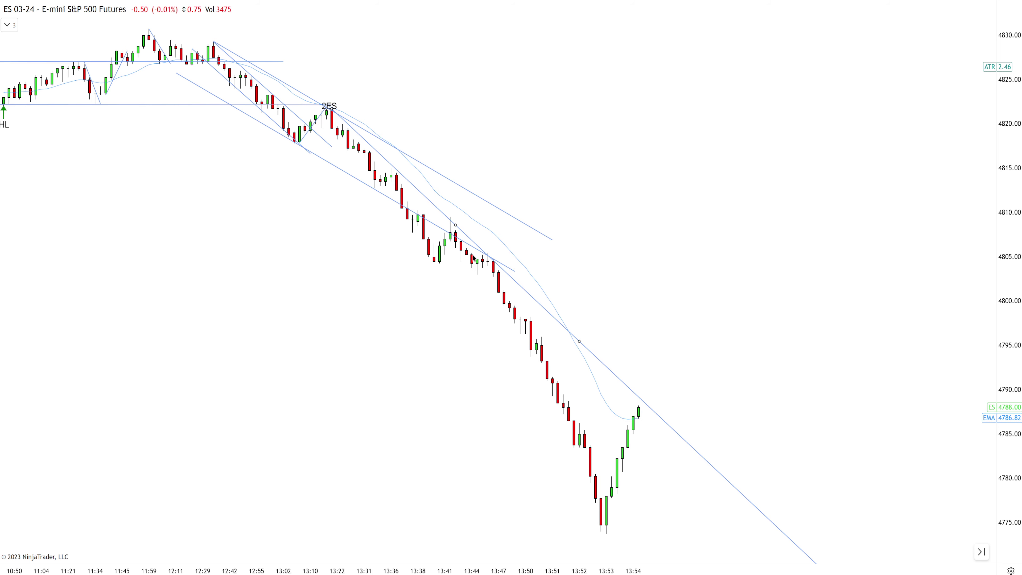
left_click(452, 381)
scroll(435, 305, "up", 2)
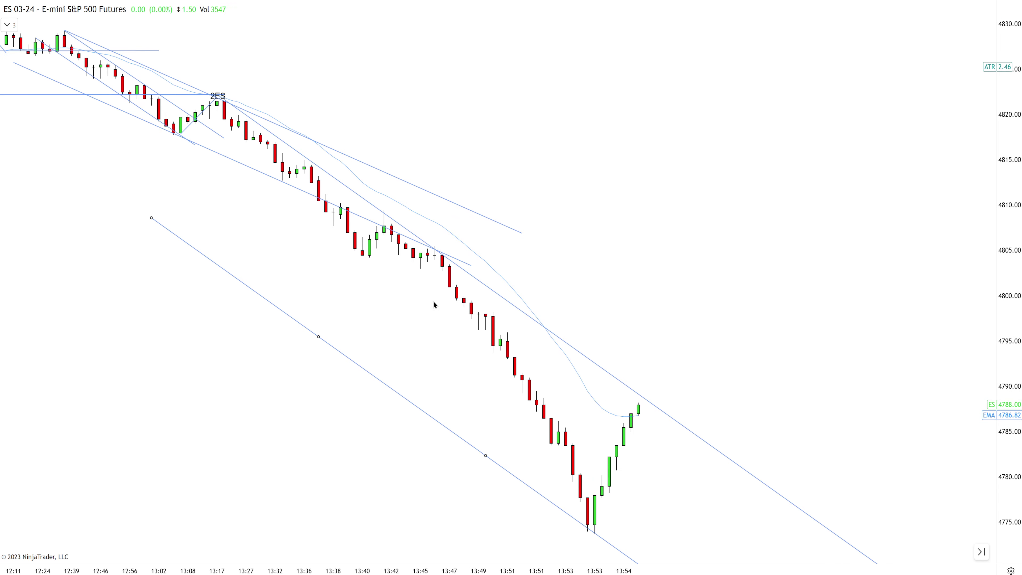
left_click(299, 189)
key("Delete")
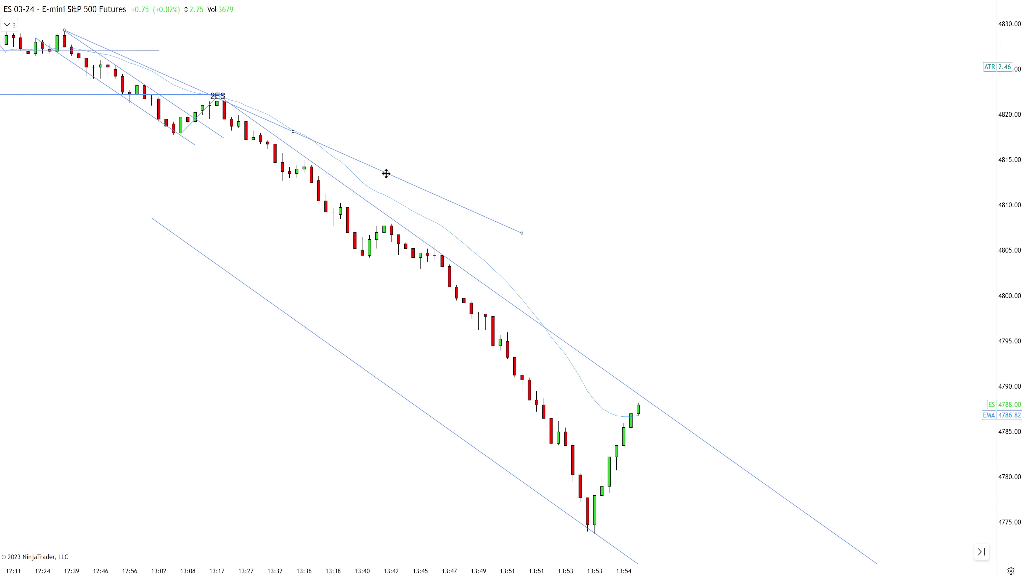
key("Delete")
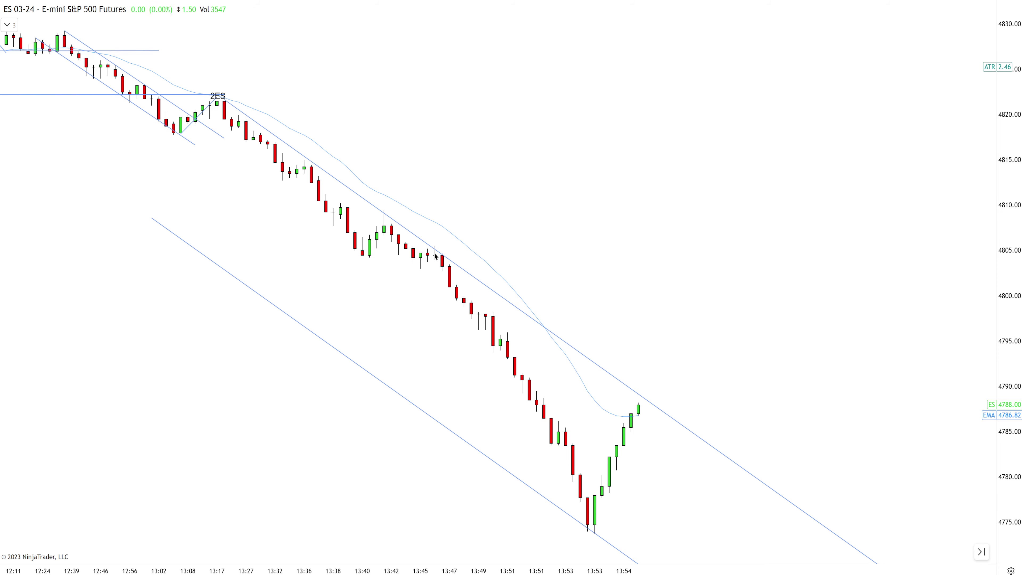
- Draw a rising line from the 13:53 low to the rebound high and copy 2ES there
left_click(595, 533)
left_click(652, 382)
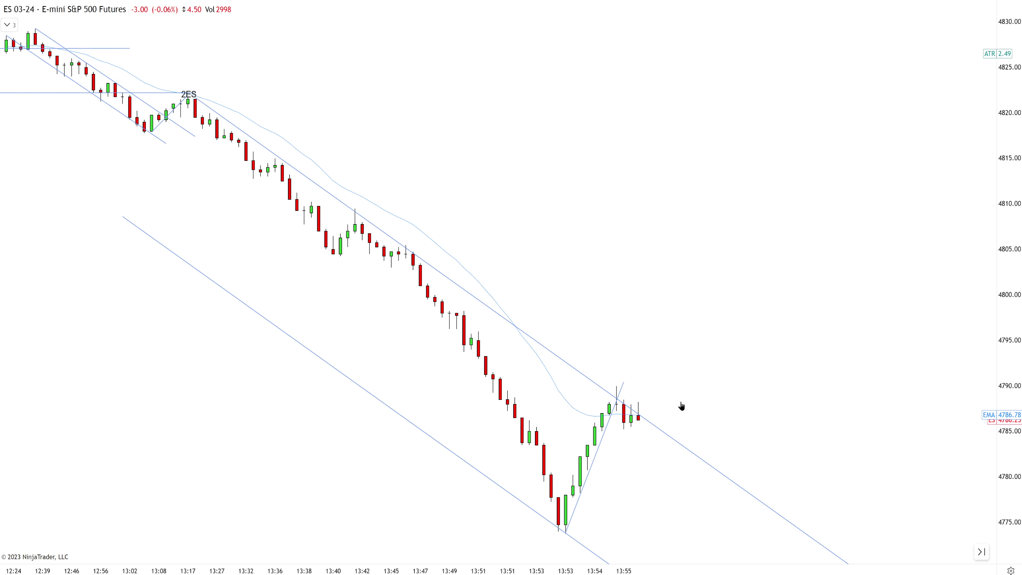
scroll(680, 408, "up", 2)
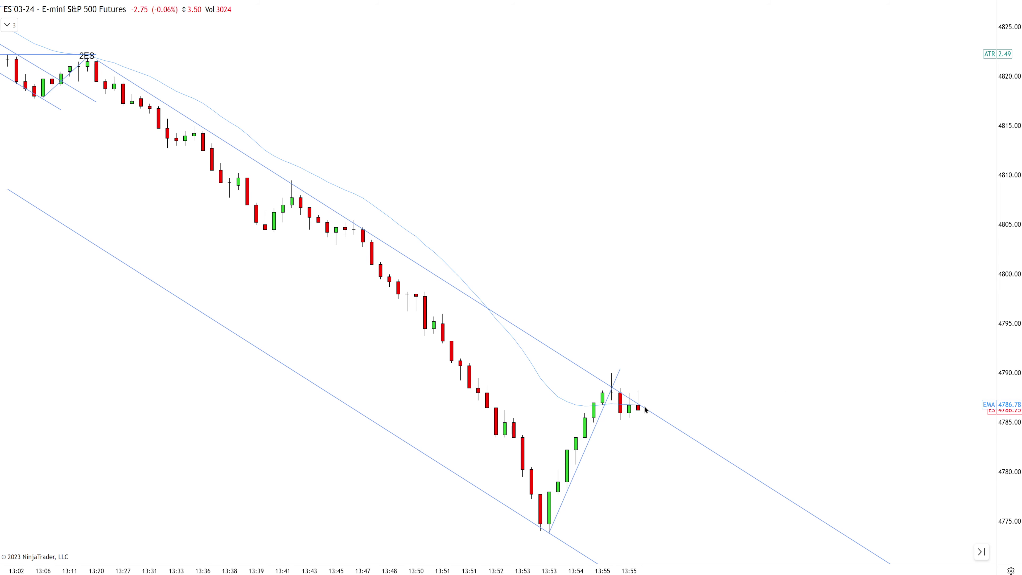
left_click(87, 55)
left_click_drag(87, 55, 639, 369)
- Move the red down arrow under the new 2ES and draw a black down arrow beneath F2EL
scroll(611, 338, "down", 6)
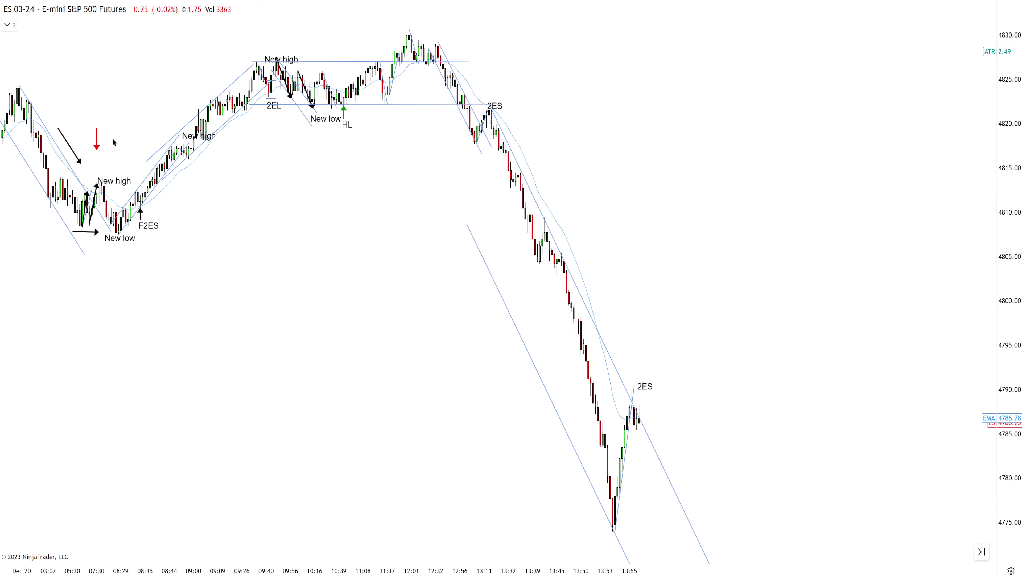
left_click_drag(99, 145, 646, 379)
scroll(572, 509, "up", 5)
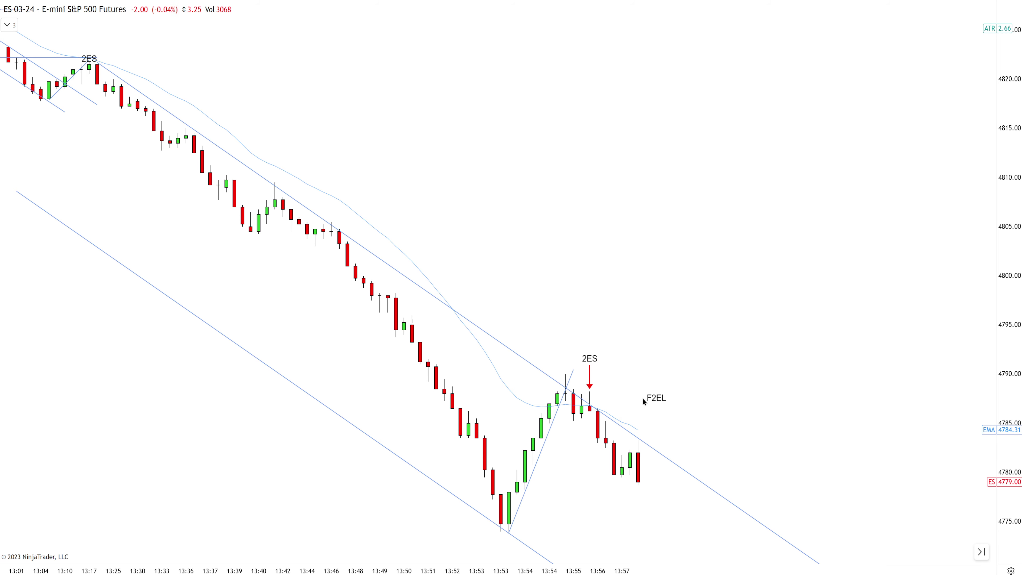
left_click_drag(637, 398, 637, 433)
scroll(641, 463, "down", 5)
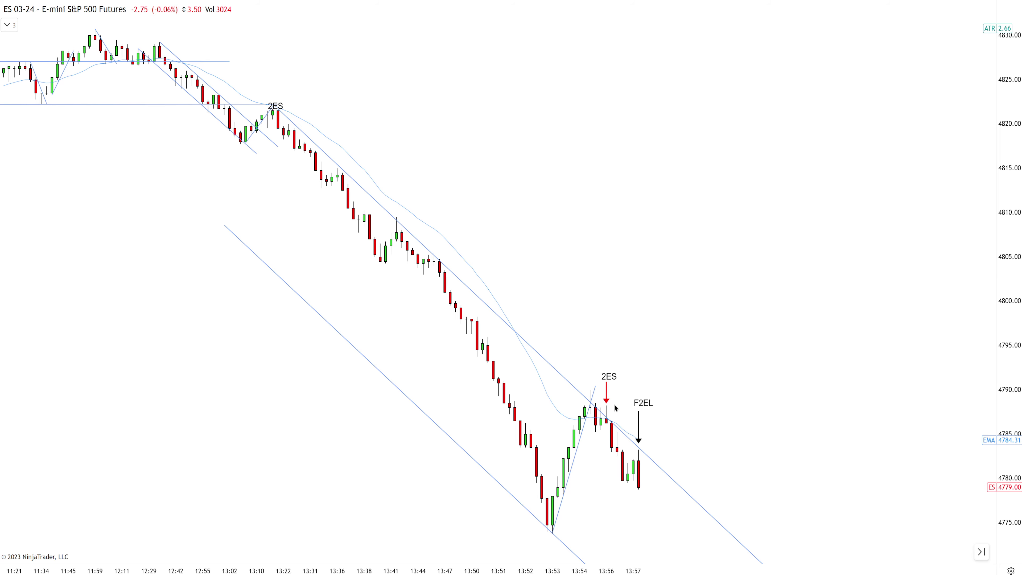
scroll(621, 396, "up", 2)
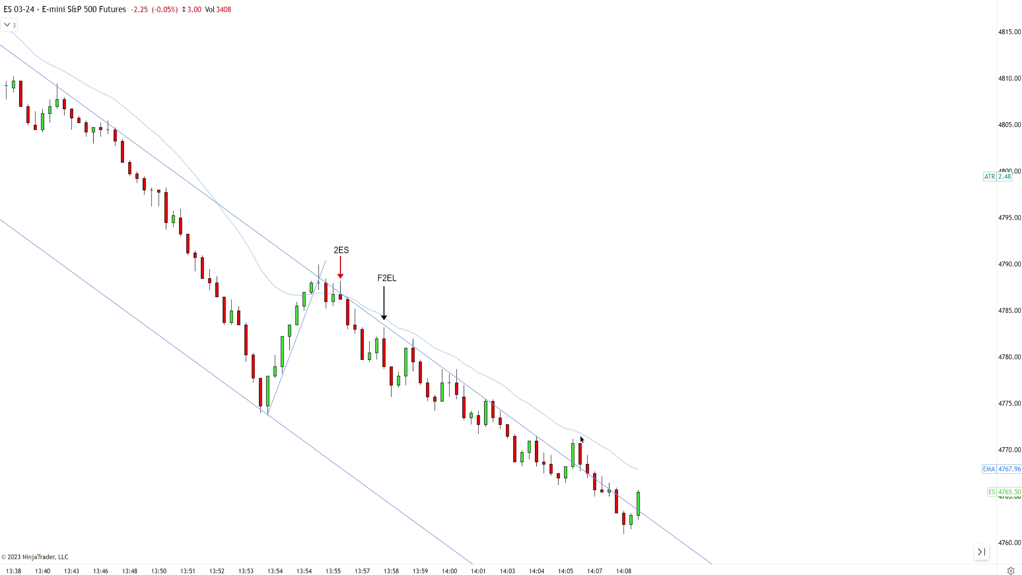
scroll(585, 450, "down", 3)
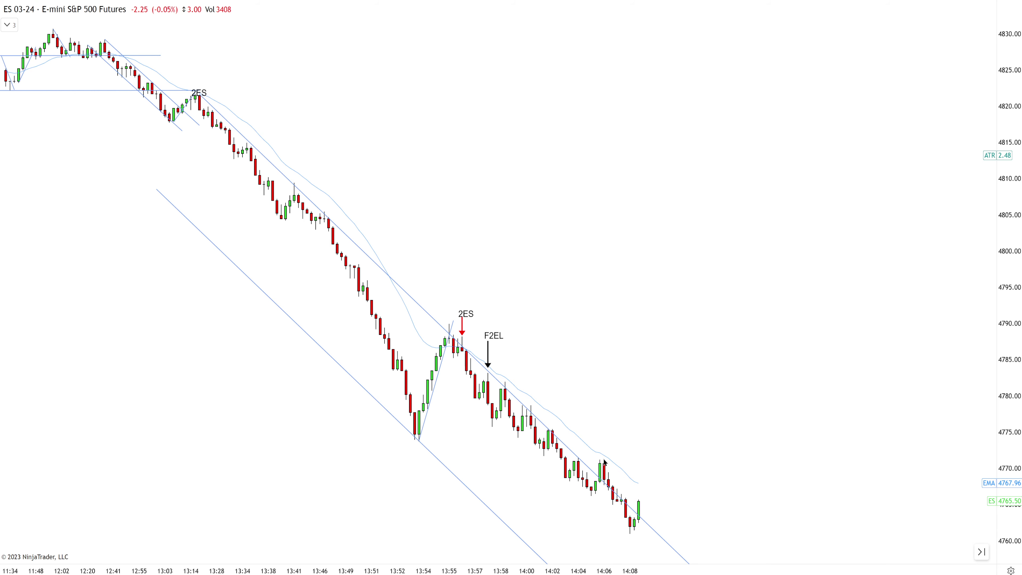
scroll(633, 529, "up", 3)
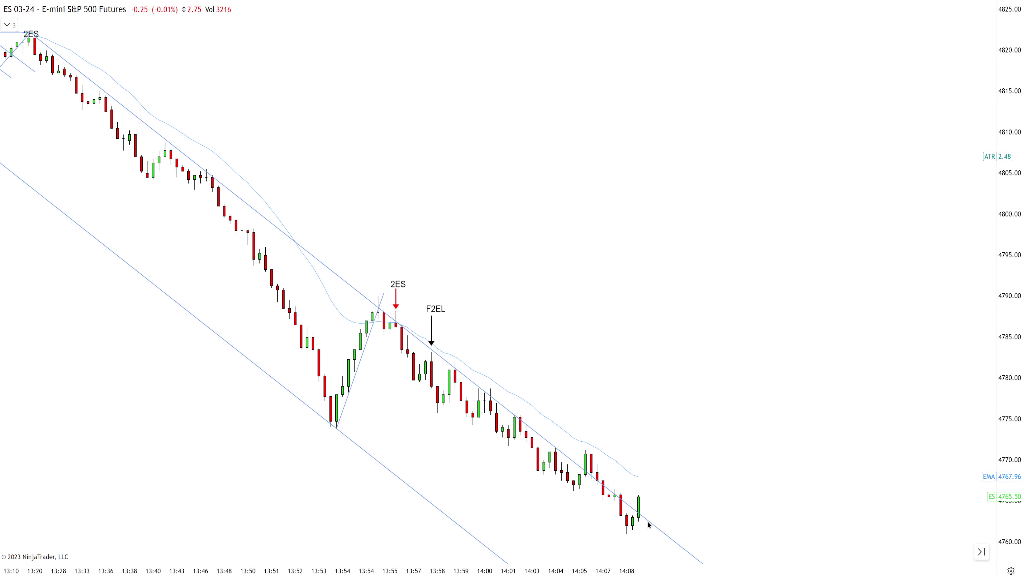
scroll(643, 522, "up", 1)
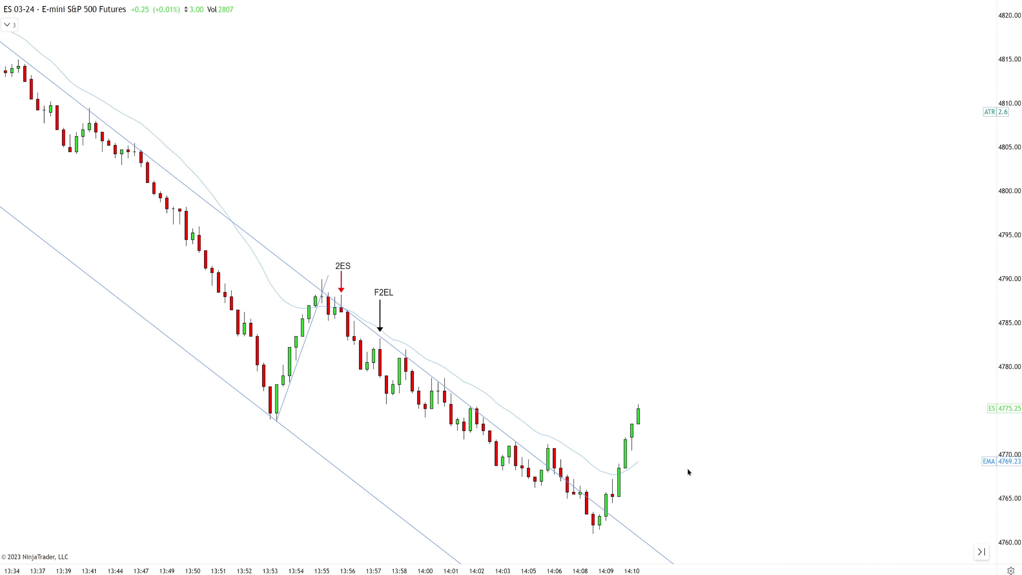
- Draw a rising line off the latest low with a parallel copy, plus arrows up the 14:09 and 14:14 legs
left_click(600, 530)
left_click(677, 376)
left_click_drag(652, 434, 634, 417)
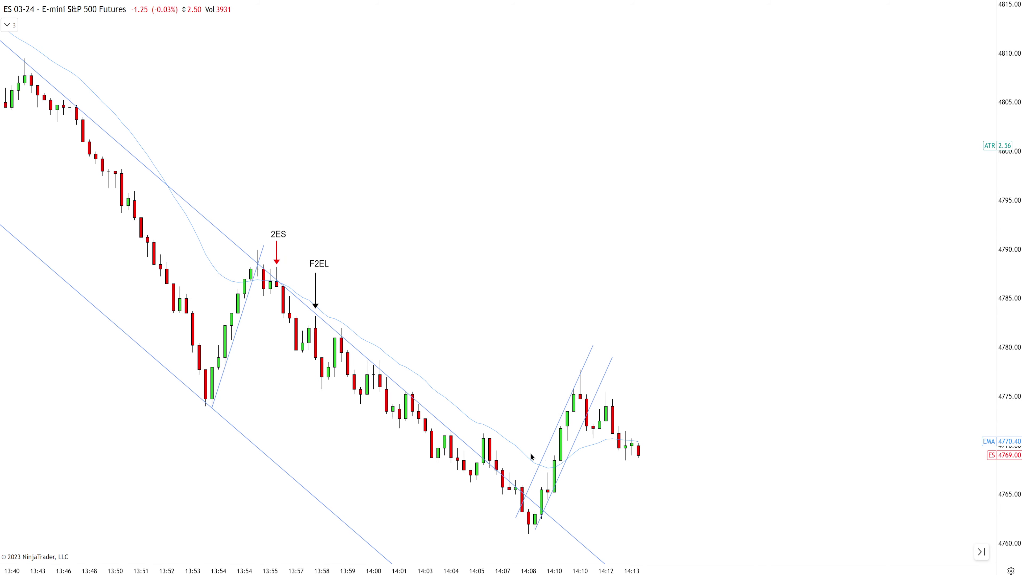
scroll(720, 426, "up", 1)
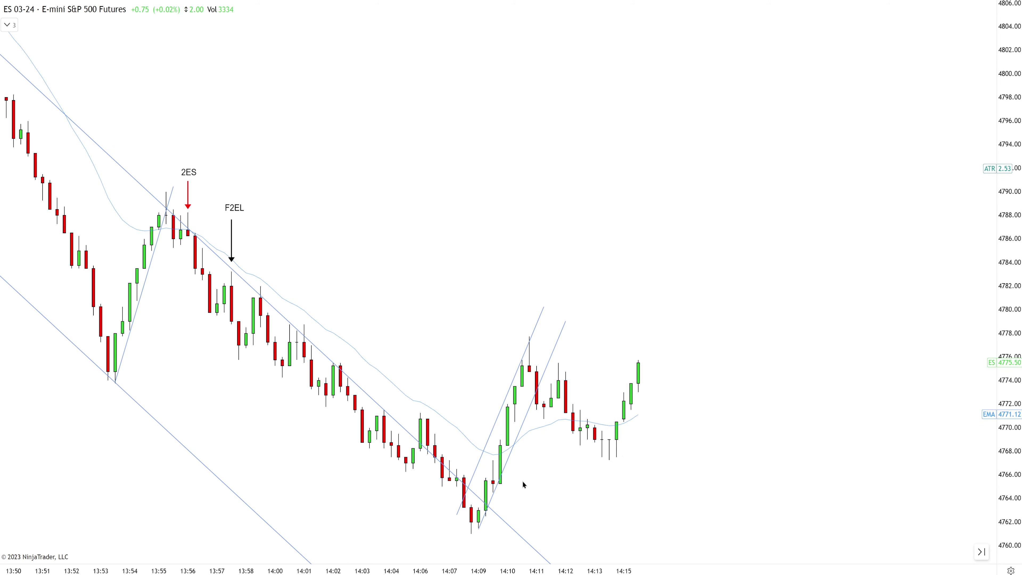
mouse_move(472, 532)
left_mouse_down()
mouse_move(537, 358)
mouse_move(529, 338)
left_mouse_up()
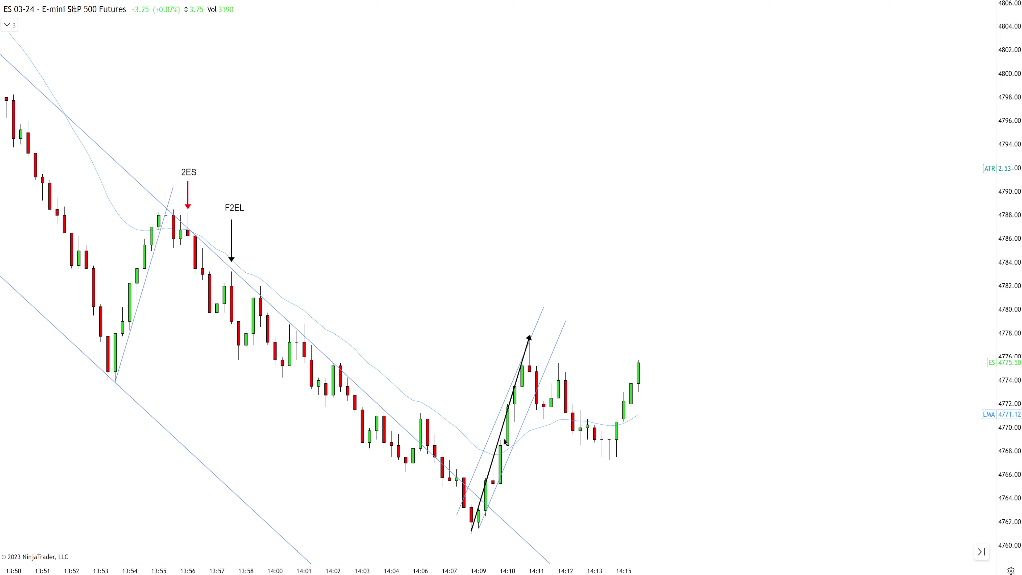
left_click_drag(501, 441, 638, 367)
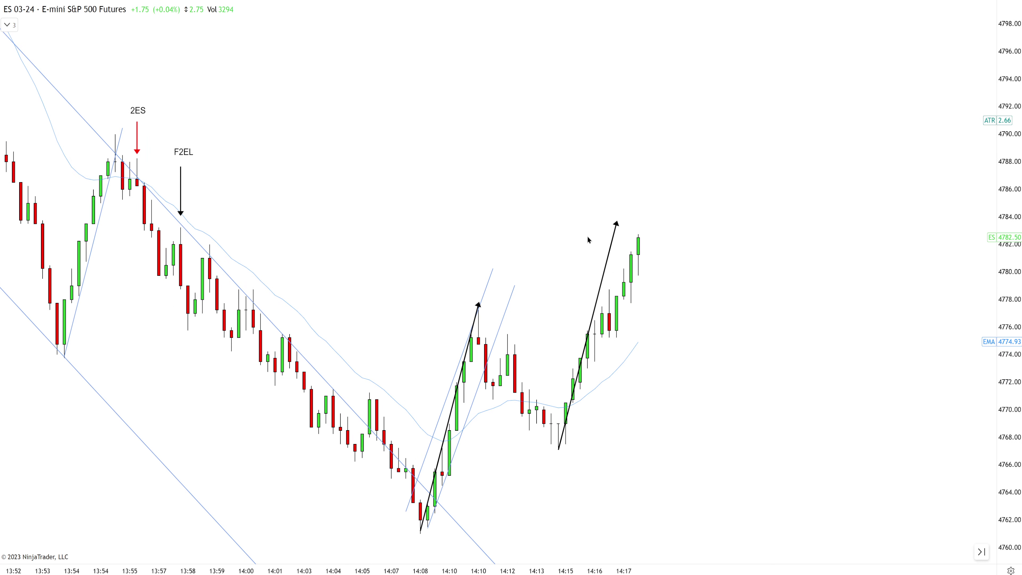
- Add a 'NEW HIGHS' label beside the second arrow and draw a range line under the latest bars
left_click(574, 230)
type("NEW H")
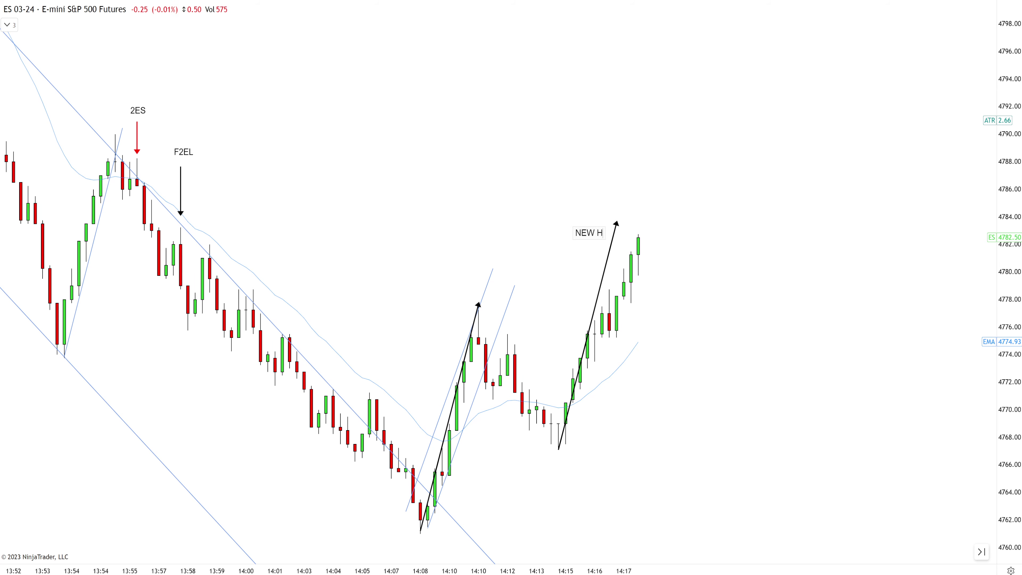
type("IGHS")
left_click(579, 231)
left_click_drag(578, 231, 562, 228)
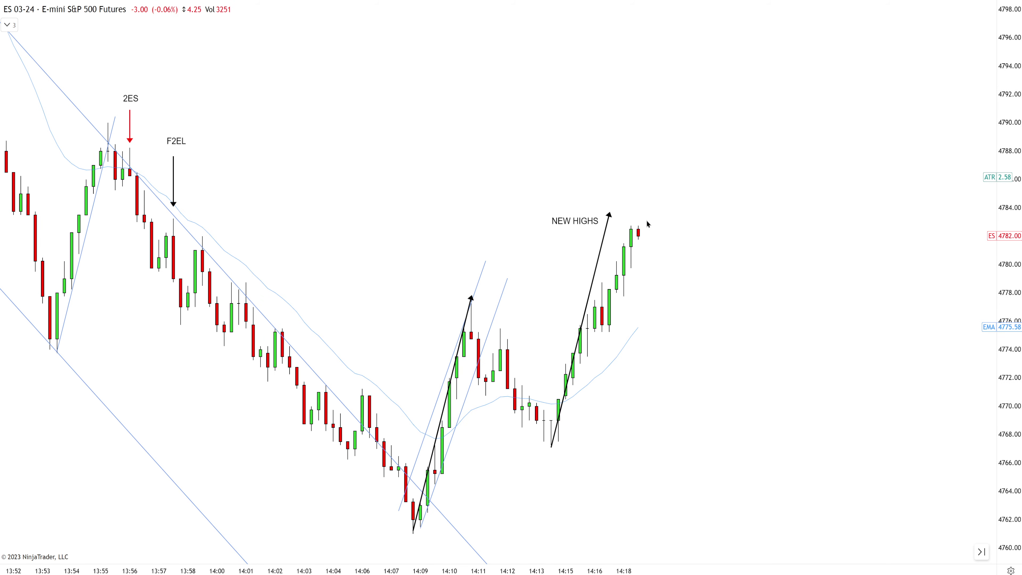
left_click(661, 232)
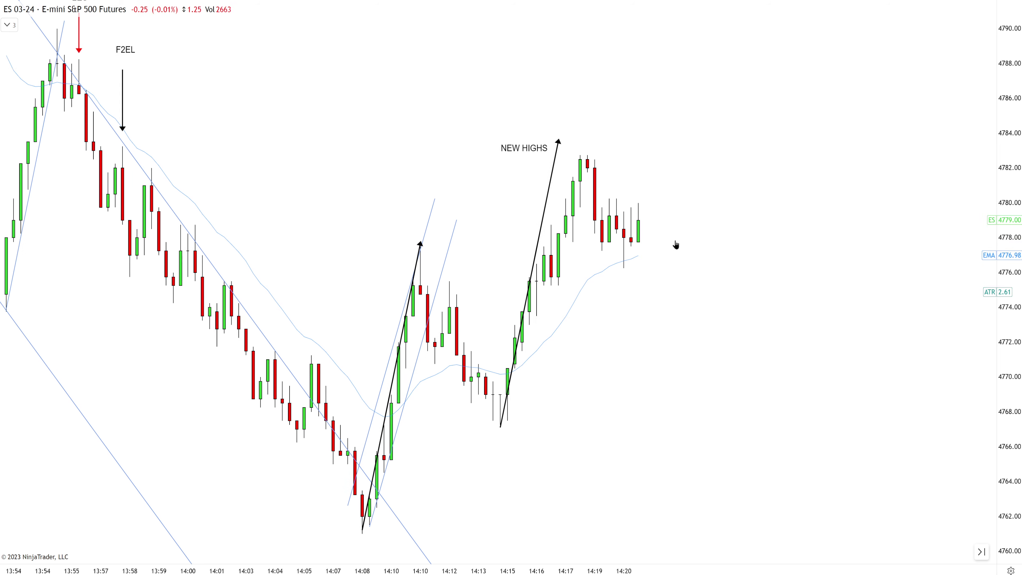
mouse_move(587, 244)
left_mouse_down()
mouse_move(681, 244)
mouse_move(663, 216)
left_mouse_up()
- Finish the upper range line and lift the NEW HIGHS label above the arrow tip
left_click(630, 232)
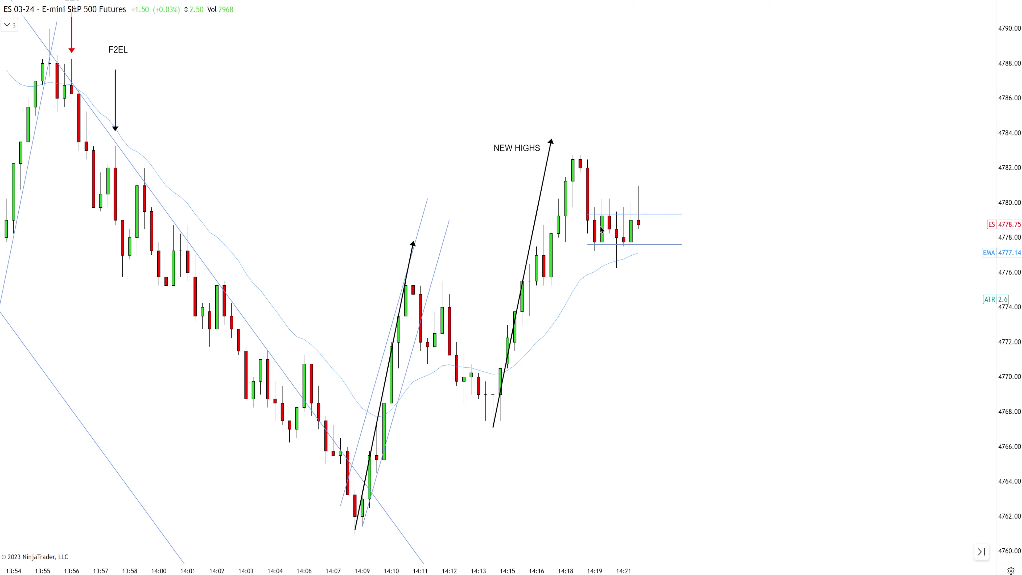
scroll(640, 238, "down", 3)
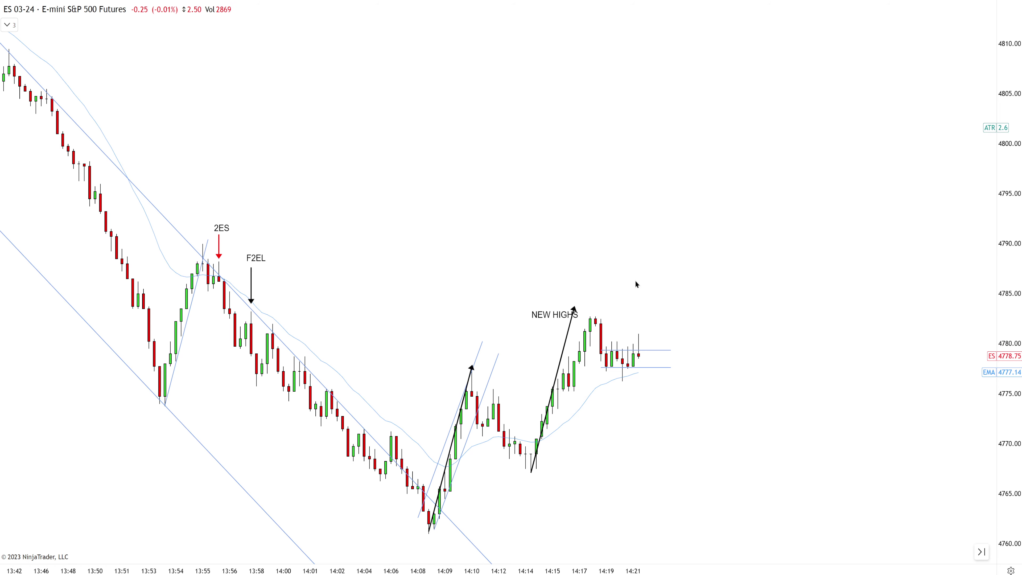
scroll(455, 383, "down", 2)
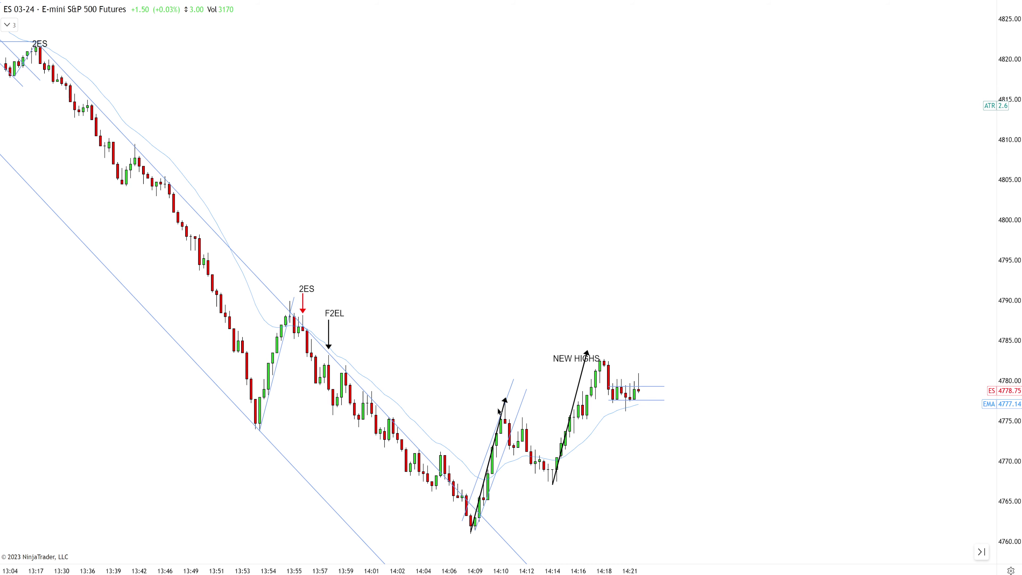
left_click_drag(587, 358, 587, 345)
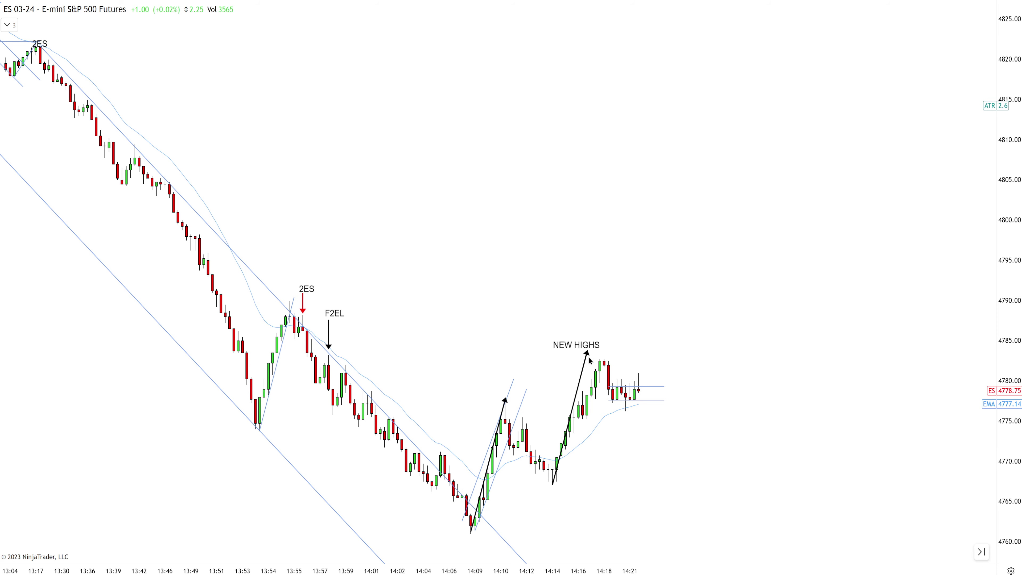
- Copy the F2EL label to sit above the new range
scroll(589, 359, "up", 5)
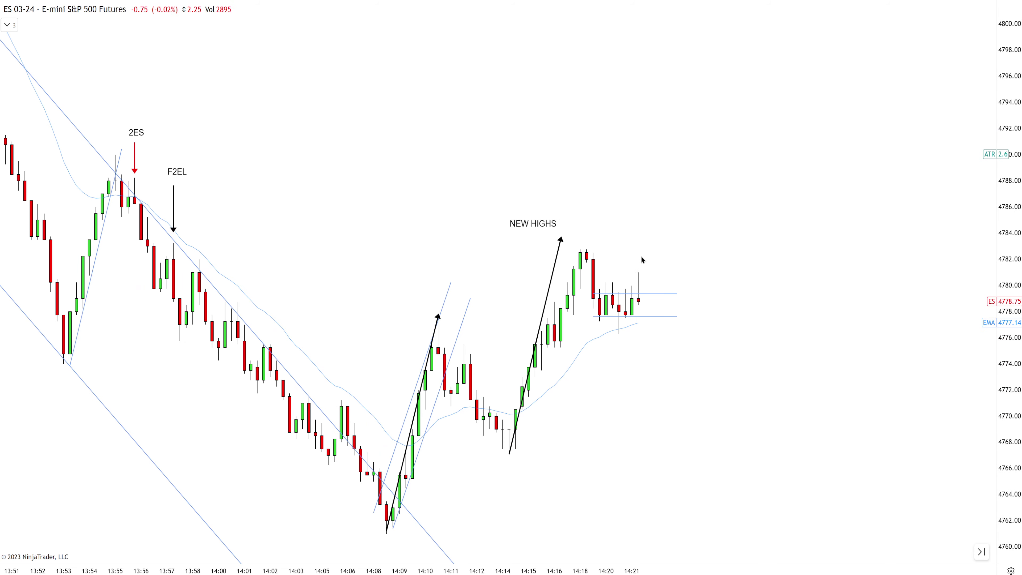
left_click(177, 172)
left_click_drag(179, 173, 644, 262)
left_click(716, 294)
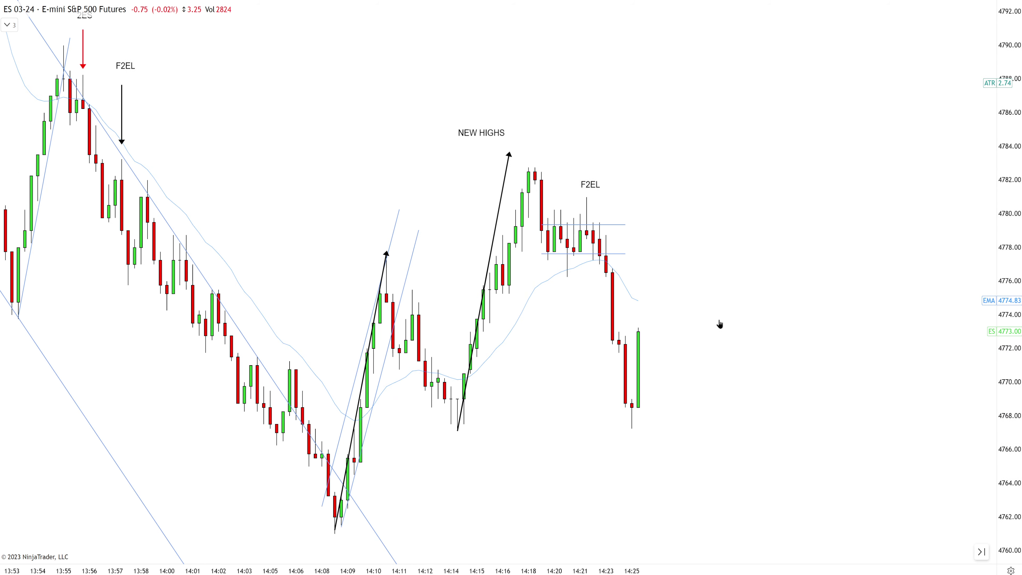
- Draw a trend line down from the F2EL bar high and a horizontal line near 4773
left_click(586, 197)
left_click(619, 421)
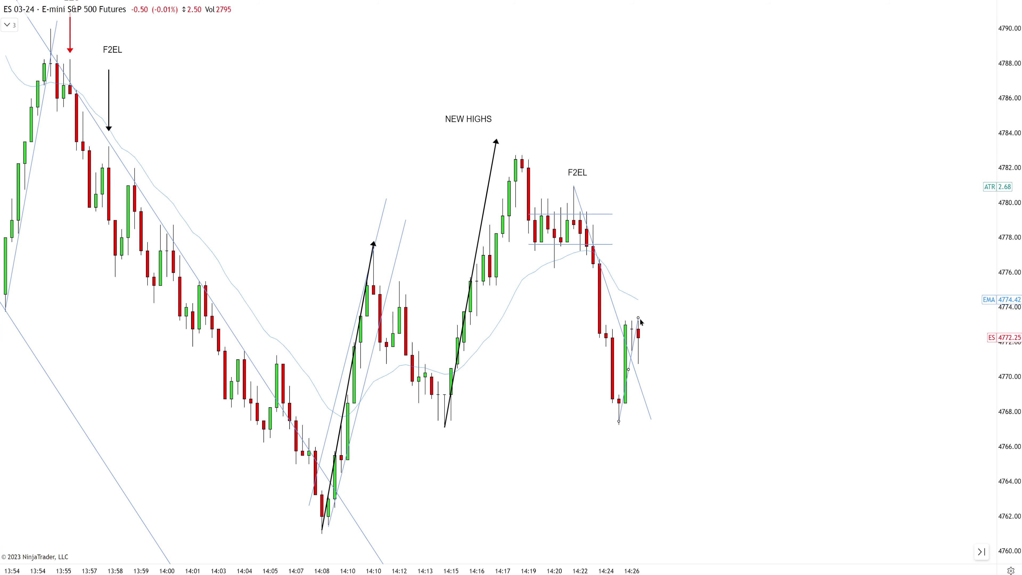
left_click(600, 323)
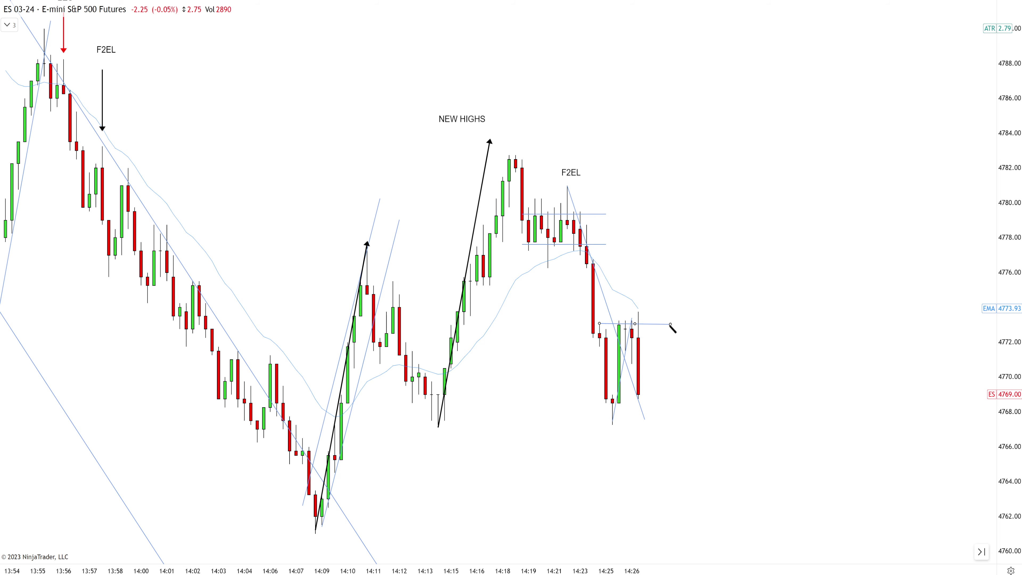
left_click(670, 324)
scroll(643, 378, "down", 1)
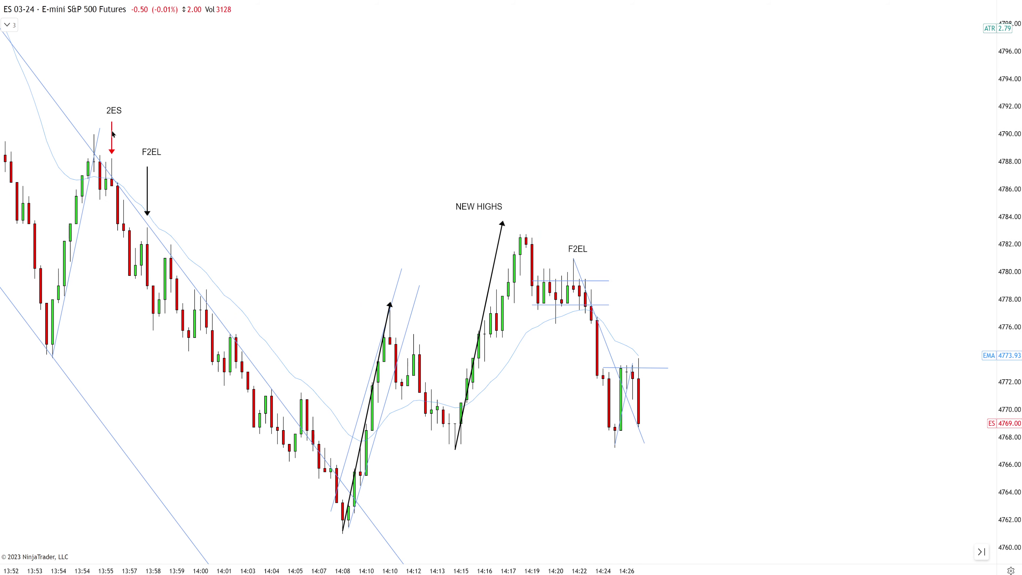
- Copy the red down arrow and the 2ES label onto the 14:26 bar
left_click(112, 143)
left_click_drag(112, 142, 640, 343)
left_click(119, 113)
left_click_drag(119, 113, 640, 316)
scroll(640, 406, "up", 1)
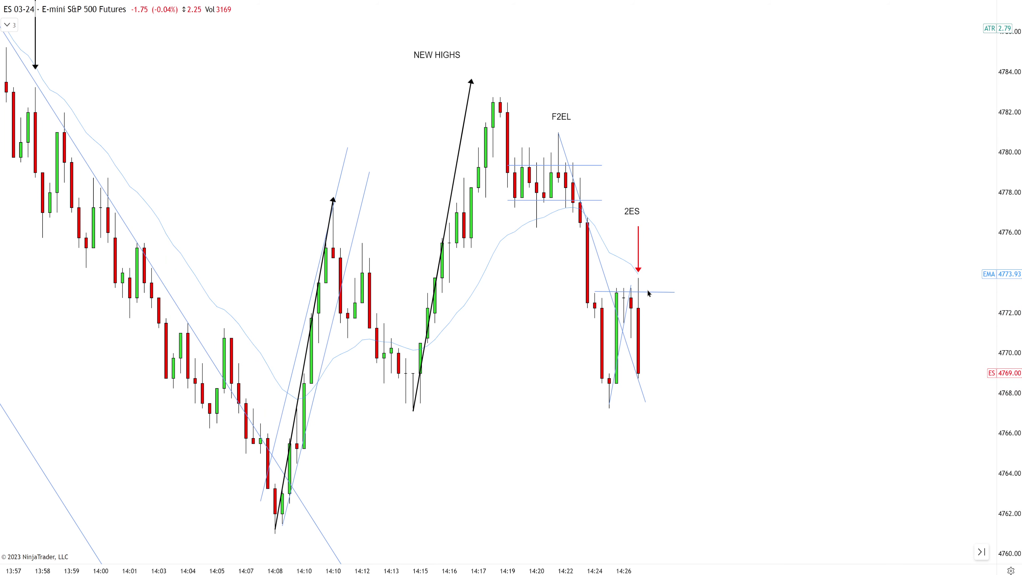
- Shift the 4773 line slightly left and stretch a long horizontal arrow under the 14:09 low
left_click_drag(646, 292, 640, 291)
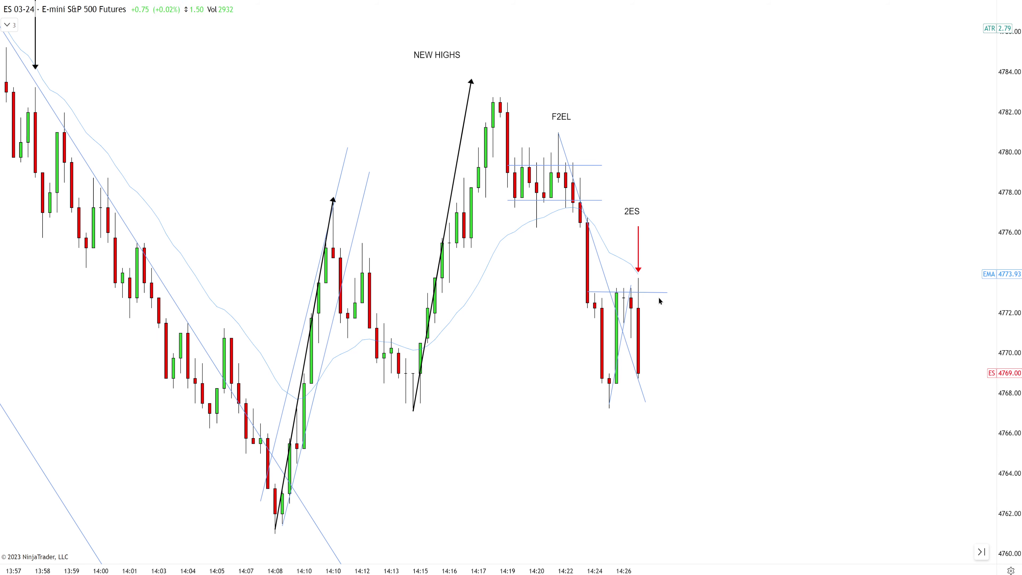
scroll(546, 446, "down", 3)
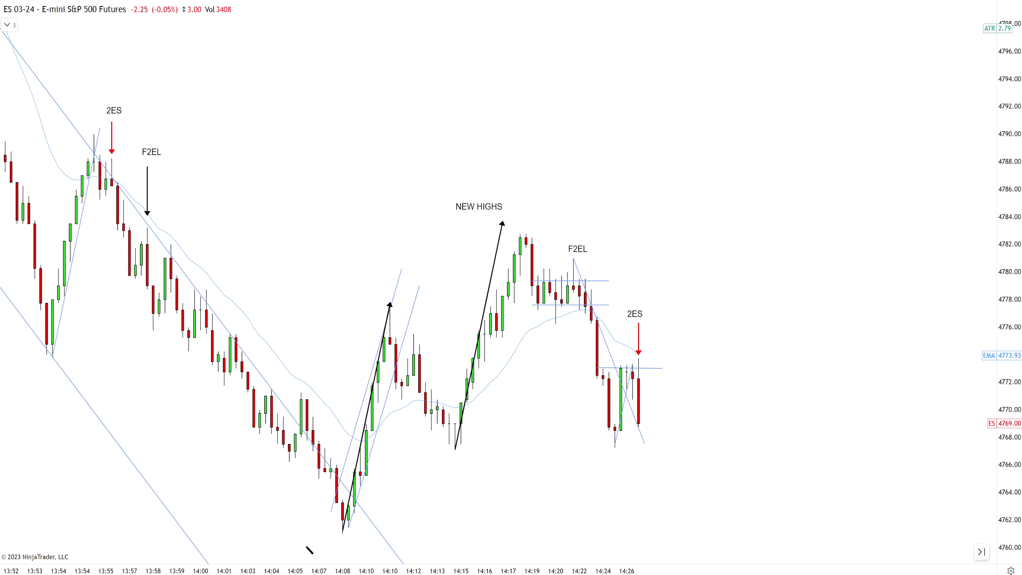
left_click_drag(313, 554, 633, 545)
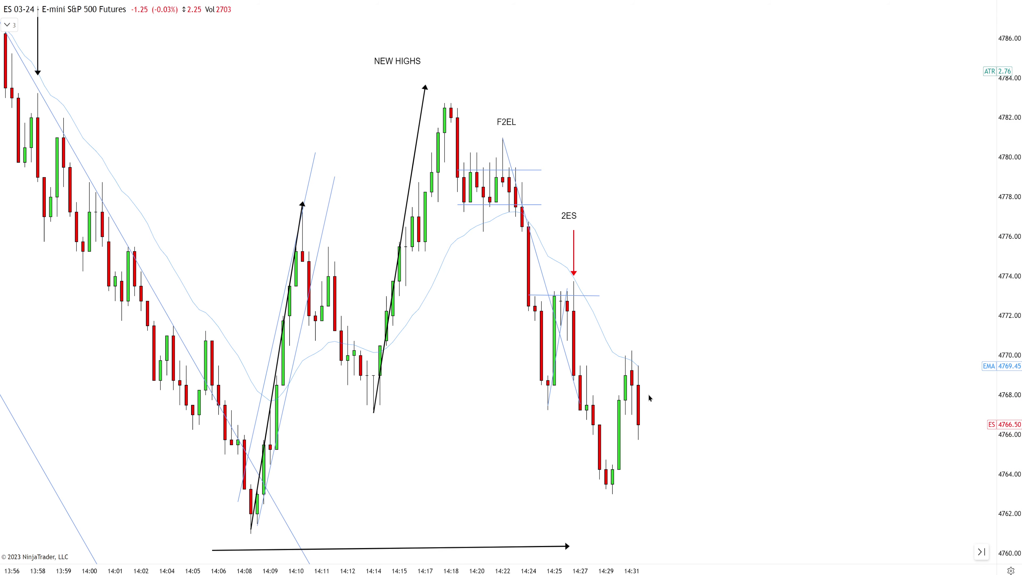
- Draw trend lines up from the 14:29 low and down from the 14:50 high near 4772
mouse_move(613, 492)
left_mouse_down()
mouse_move(648, 368)
mouse_move(641, 355)
left_mouse_up()
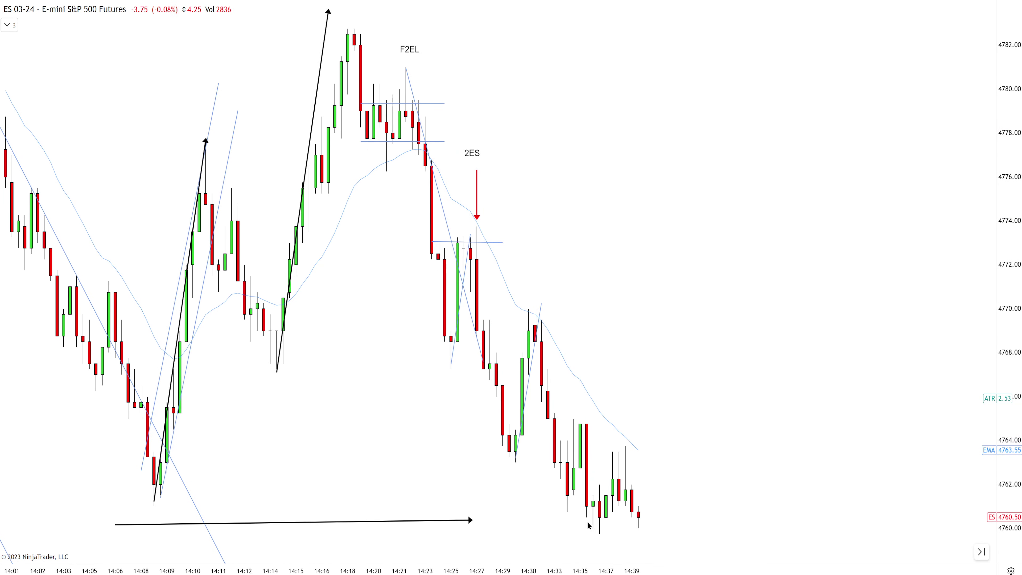
scroll(725, 504, "down", 3)
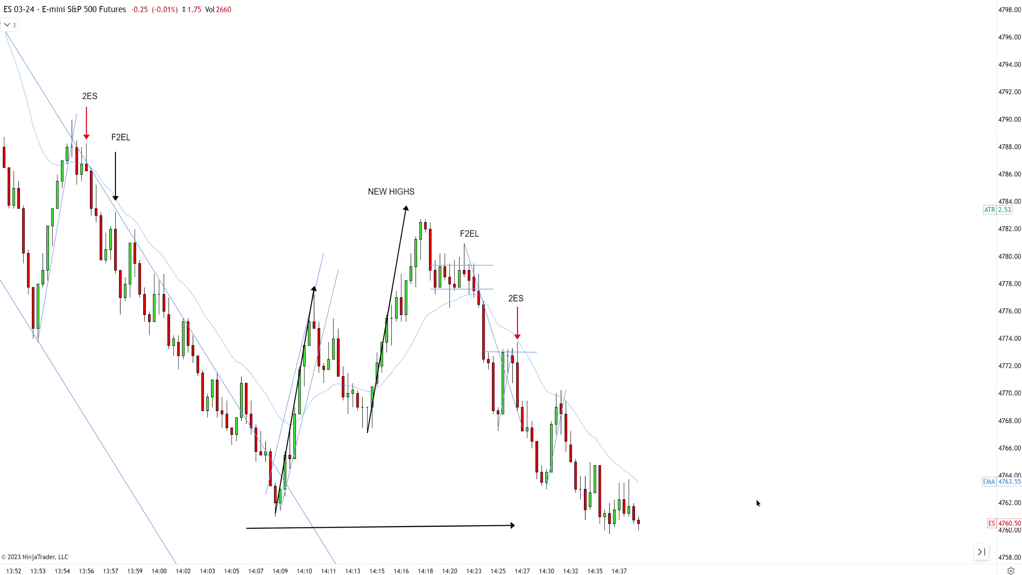
scroll(717, 497, "up", 3)
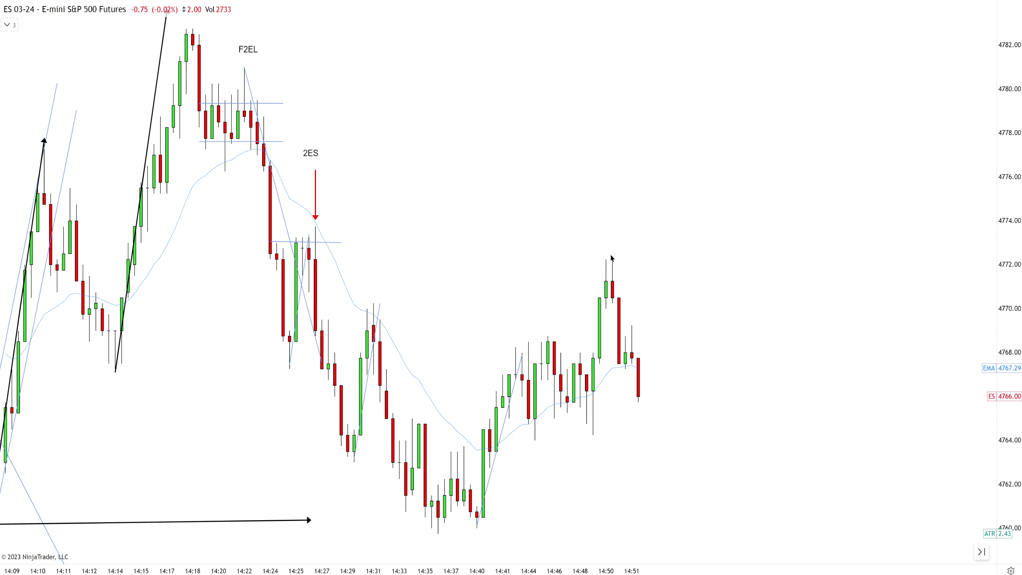
left_click_drag(611, 256, 670, 461)
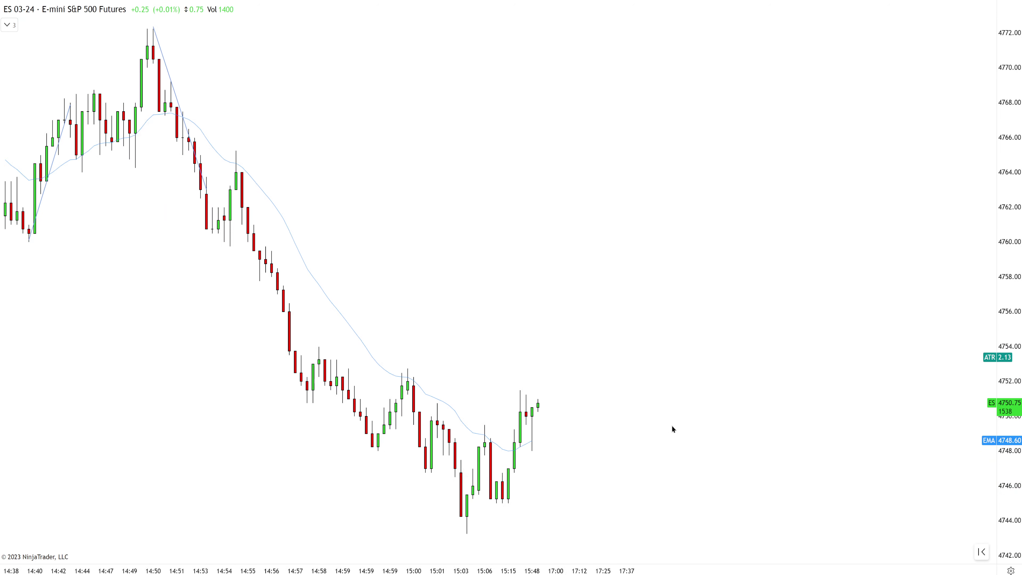
- Pan the chart back toward the midday selloff
scroll(641, 249, "down", 10)
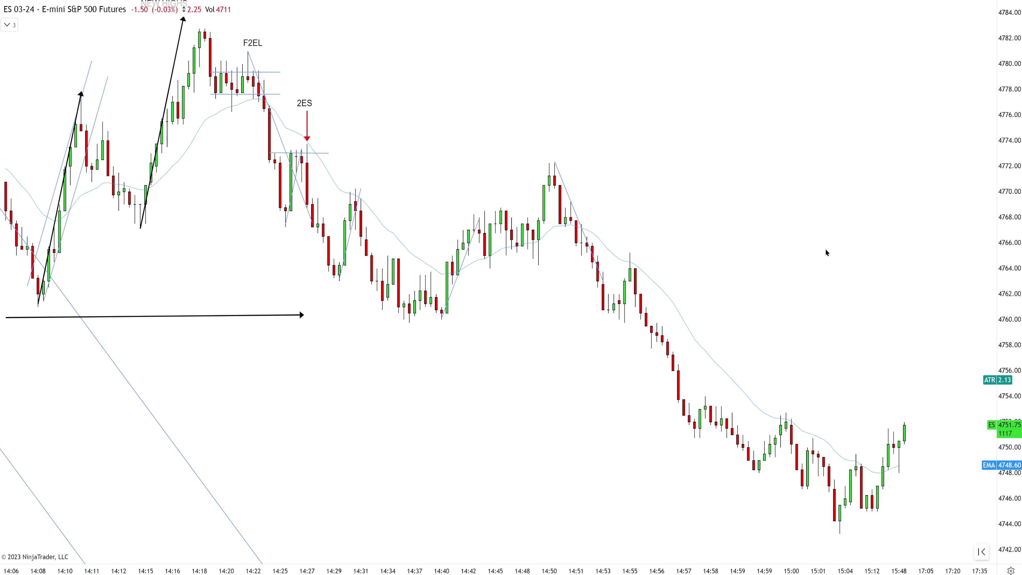
scroll(408, 197, "down", 2)
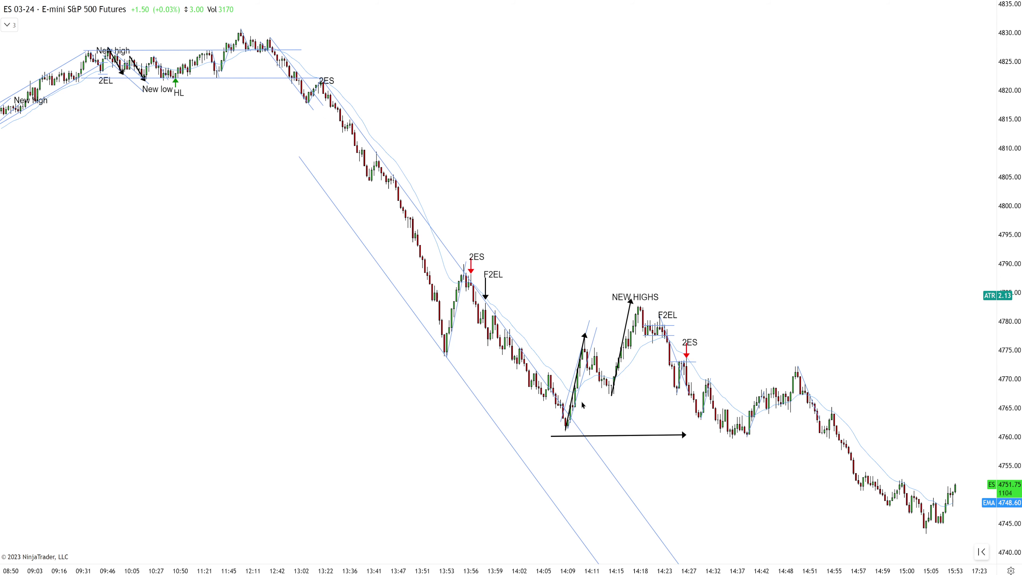
left_click_drag(559, 250, 527, 246)
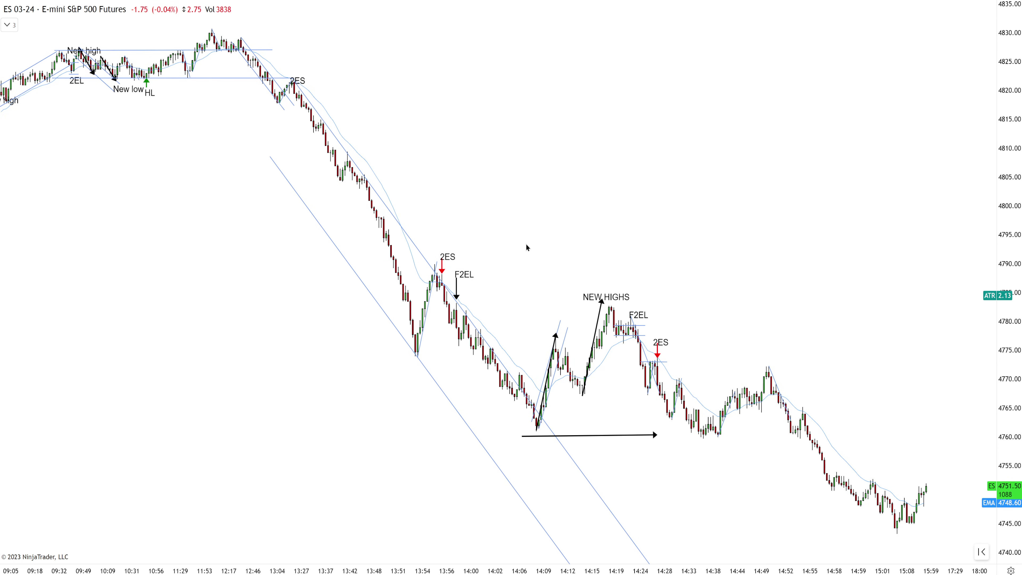
scroll(498, 237, "up", 1)
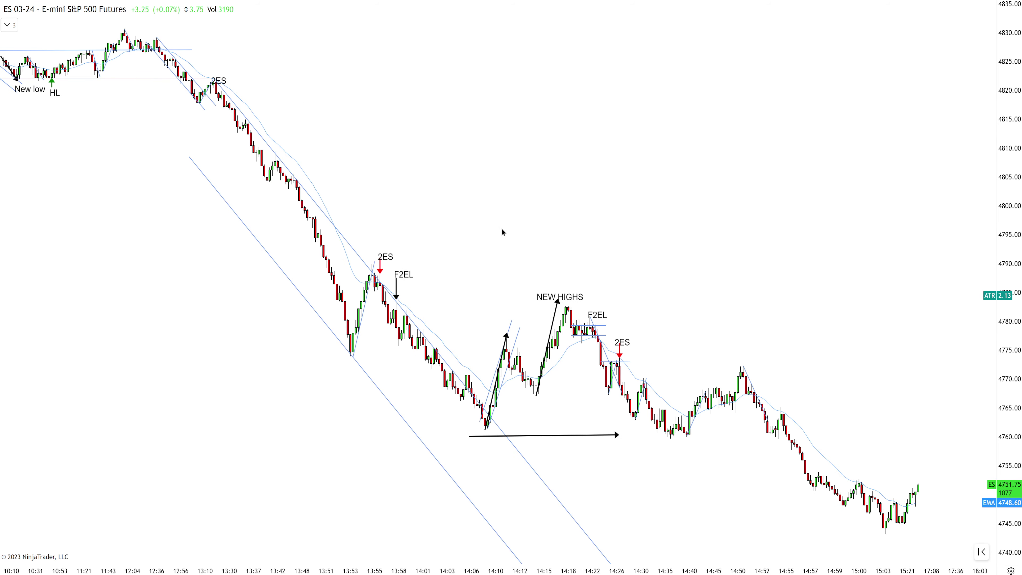
left_click_drag(471, 208, 539, 205)
scroll(502, 206, "up", 1)
- Raise the 2ES label slightly and show the full session from morning rally to afternoon
left_click_drag(438, 269, 438, 266)
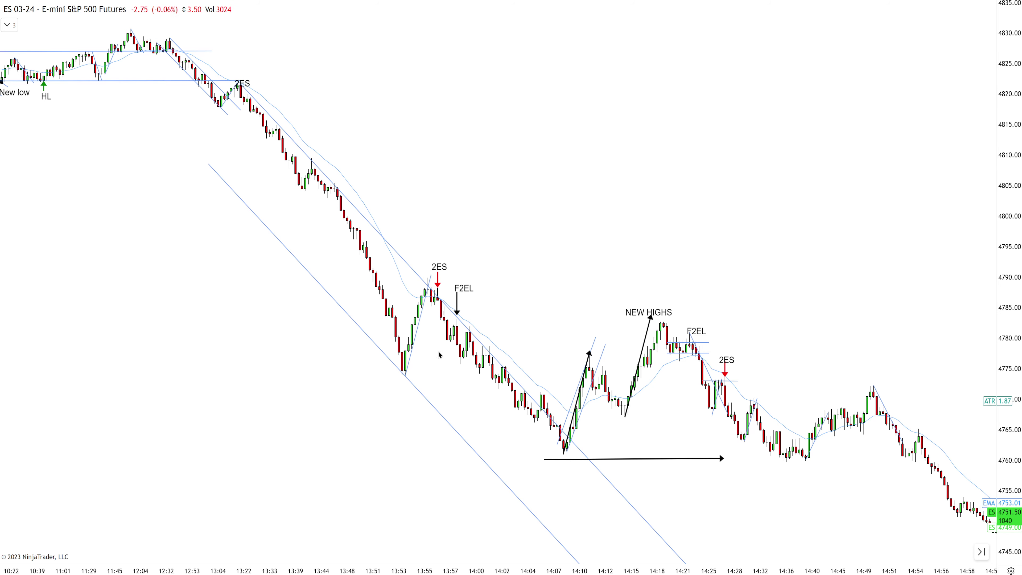
scroll(714, 262, "up", 5)
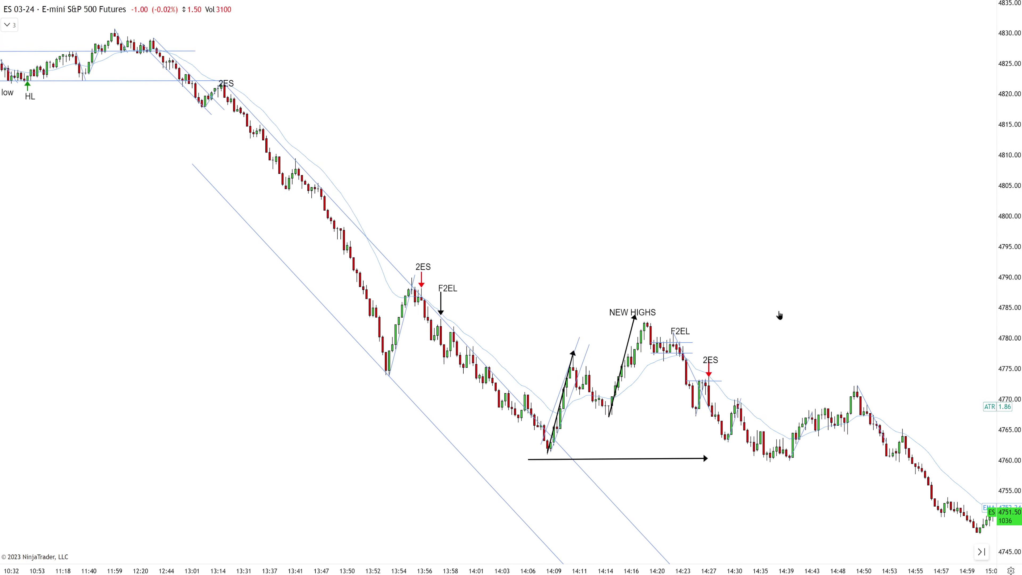
scroll(688, 224, "up", 5)
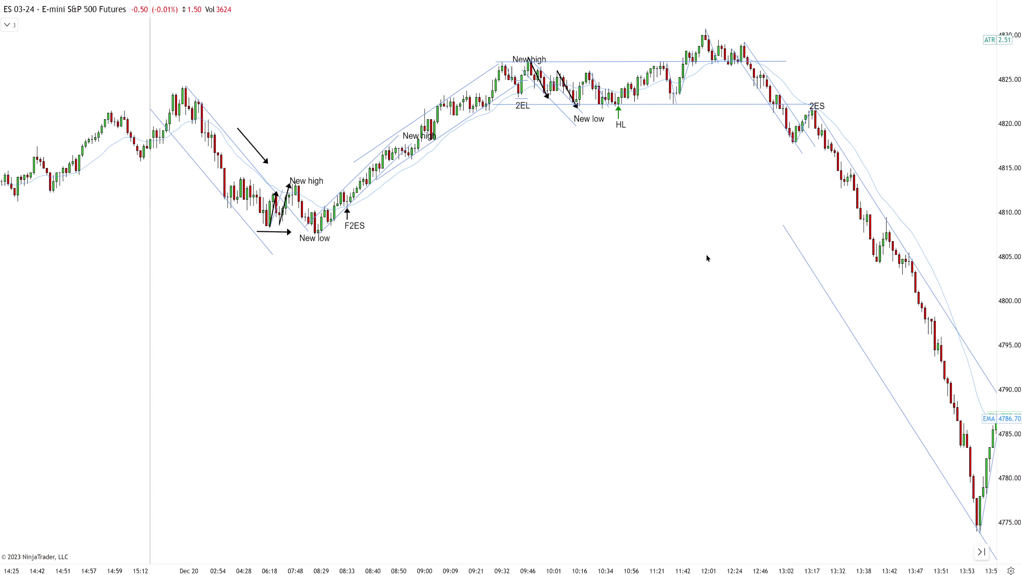
scroll(532, 259, "down", 1)
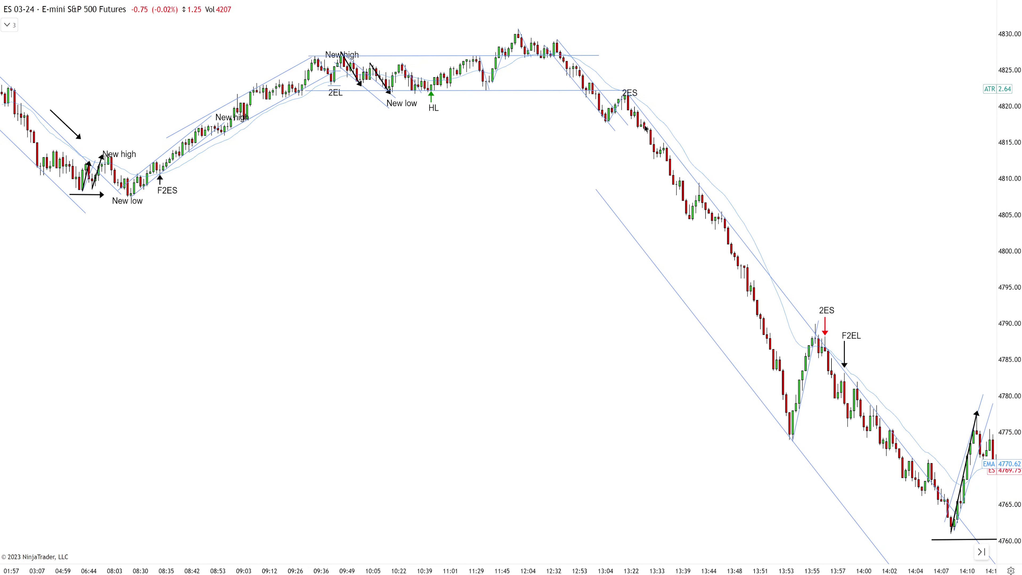
scroll(817, 151, "down", 5)
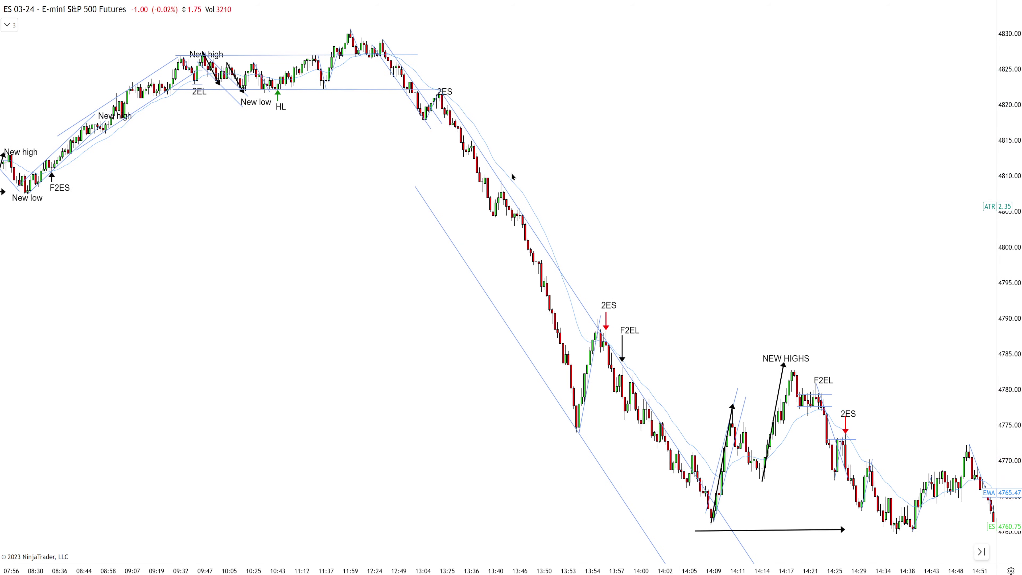